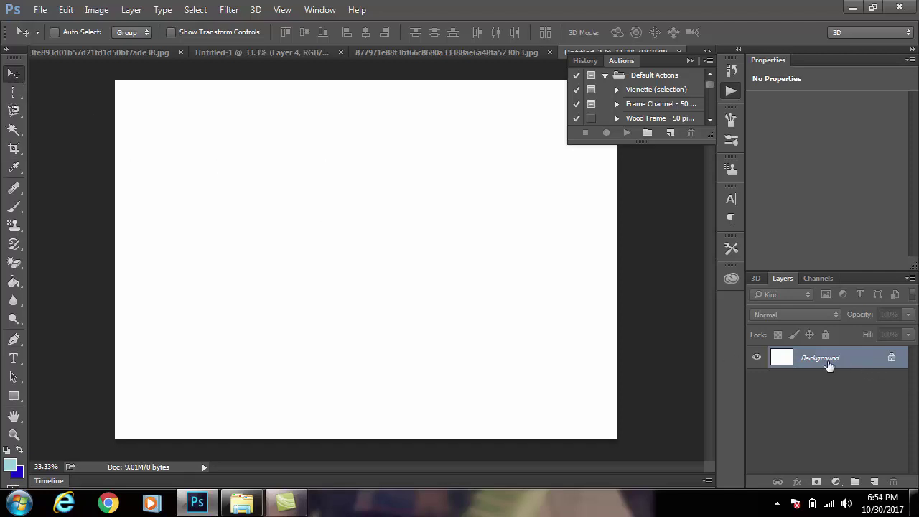
- With the Single Row Marquee, select evenly spaced one-pixel rows down the upper canvas
left_click(14, 94)
left_click(61, 115)
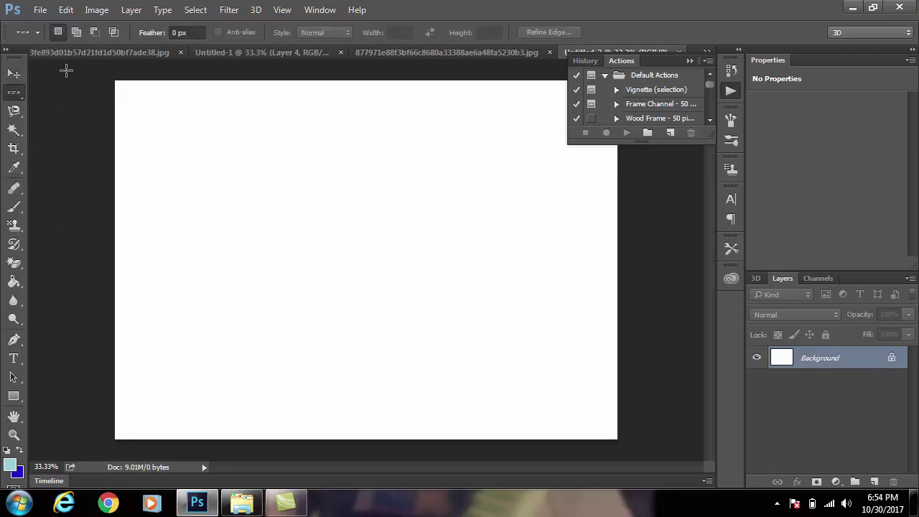
left_click(141, 106)
left_click(145, 126)
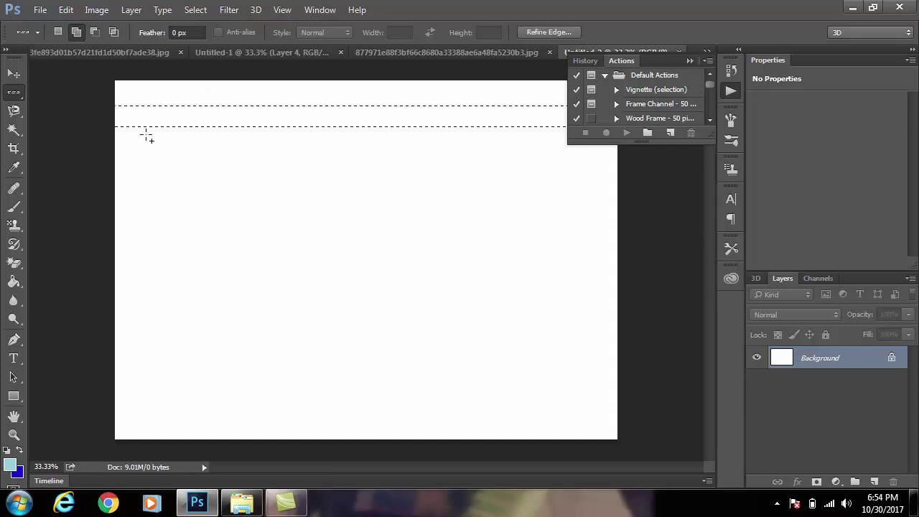
left_click(145, 142)
left_click(146, 159)
left_click(147, 180)
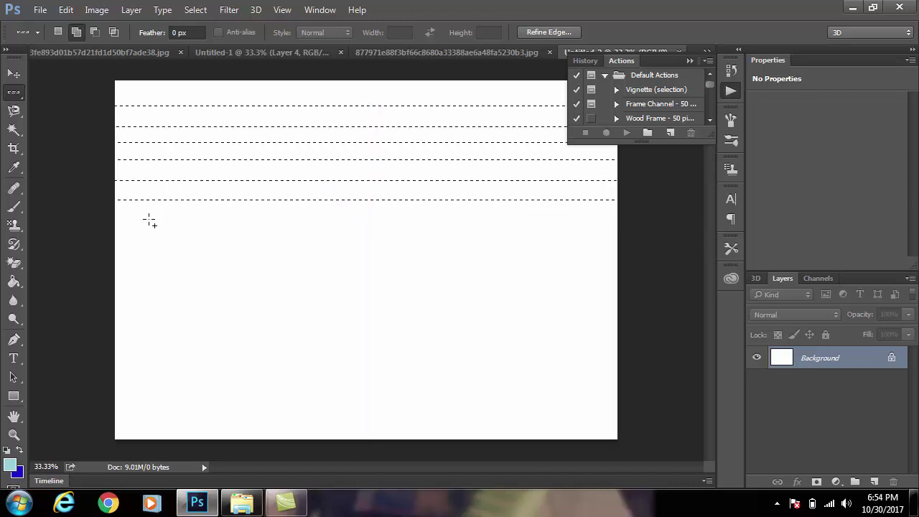
left_click(147, 219)
left_click(148, 244)
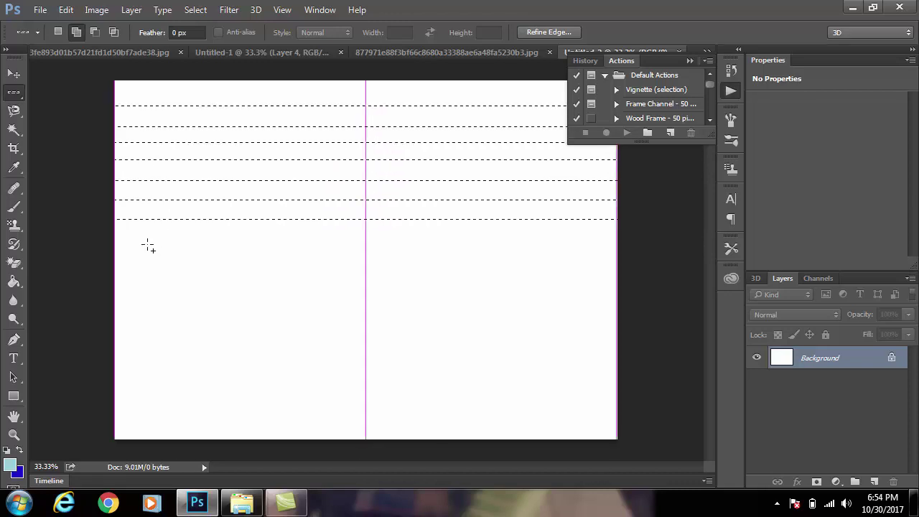
- Add more one-pixel row selections through the middle and lower canvas down to the bottom edge
left_click(147, 263)
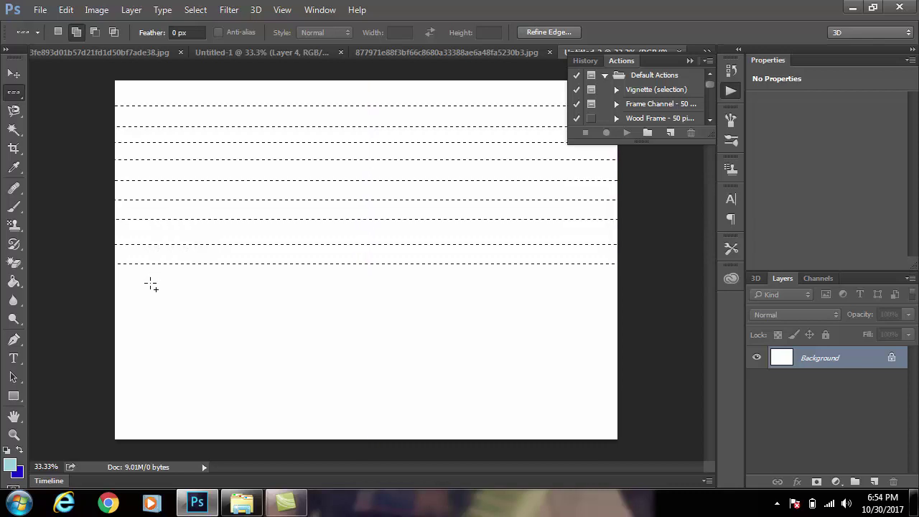
left_click(151, 285)
left_click(150, 305)
left_click(152, 325)
left_click(151, 342)
left_click(154, 361)
left_click(156, 381)
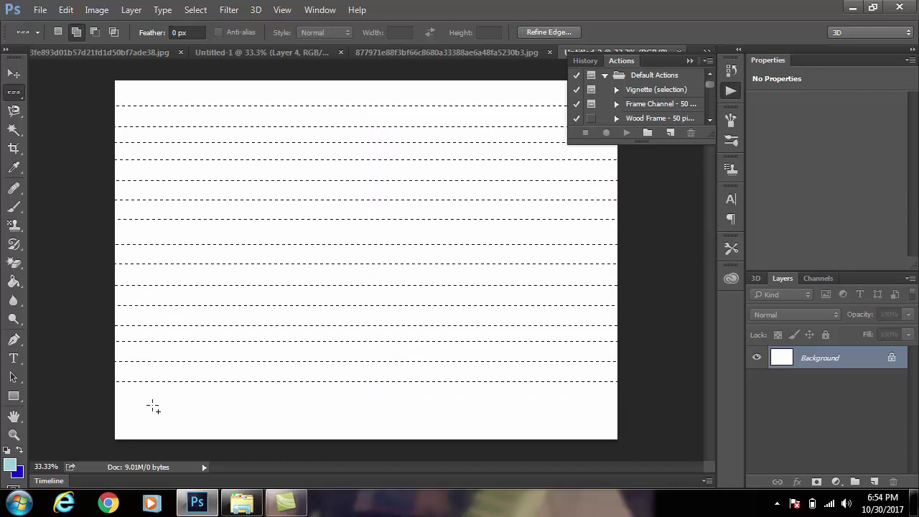
left_click(153, 405)
left_click(156, 424)
right_click(13, 94)
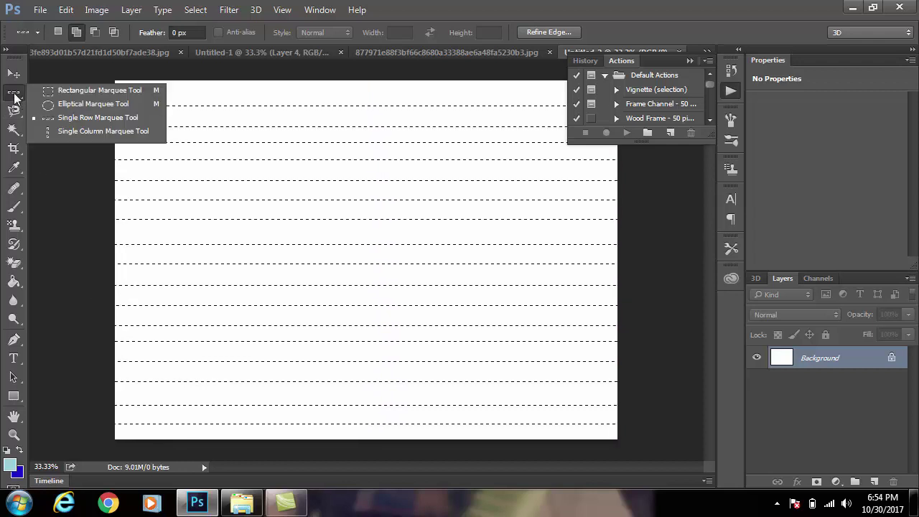
- Add eight Single Column Marquee selections spaced across the canvas width
left_click(82, 132)
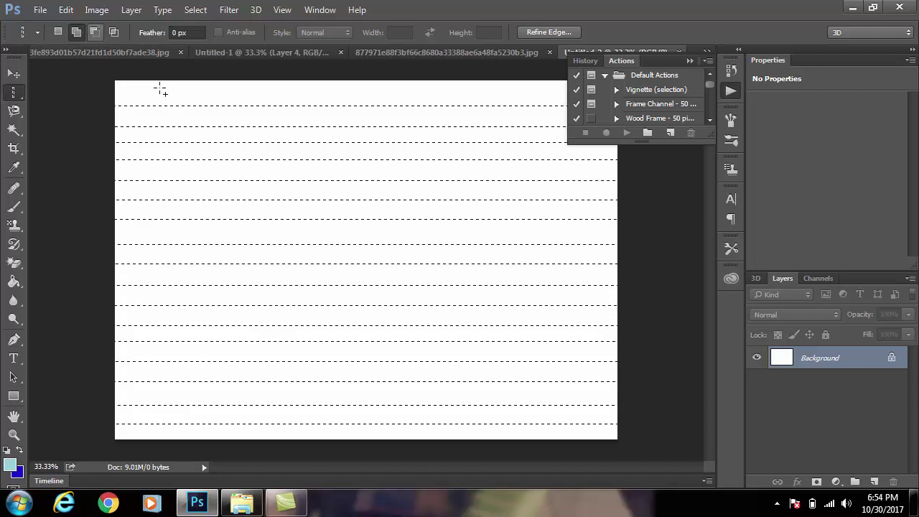
left_click(149, 114)
left_click(218, 117)
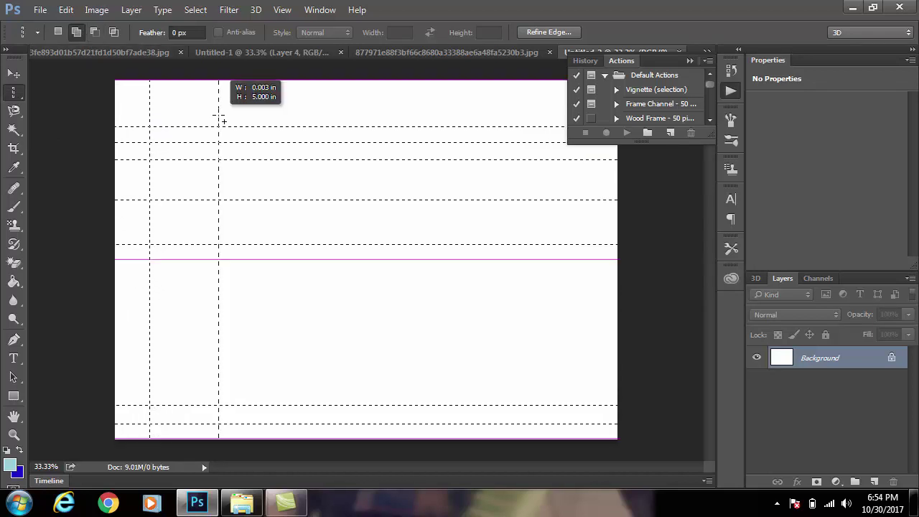
left_click(253, 117)
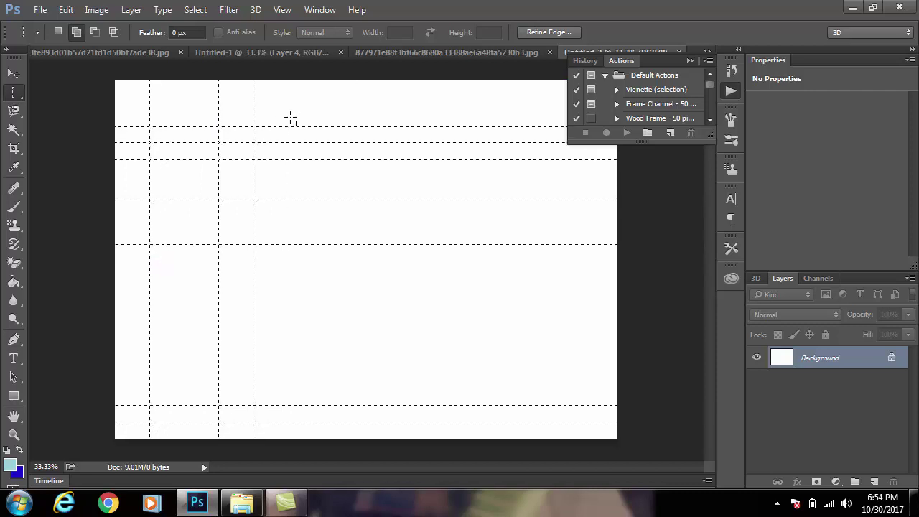
left_click(290, 120)
left_click(323, 119)
left_click(361, 119)
left_click(511, 121)
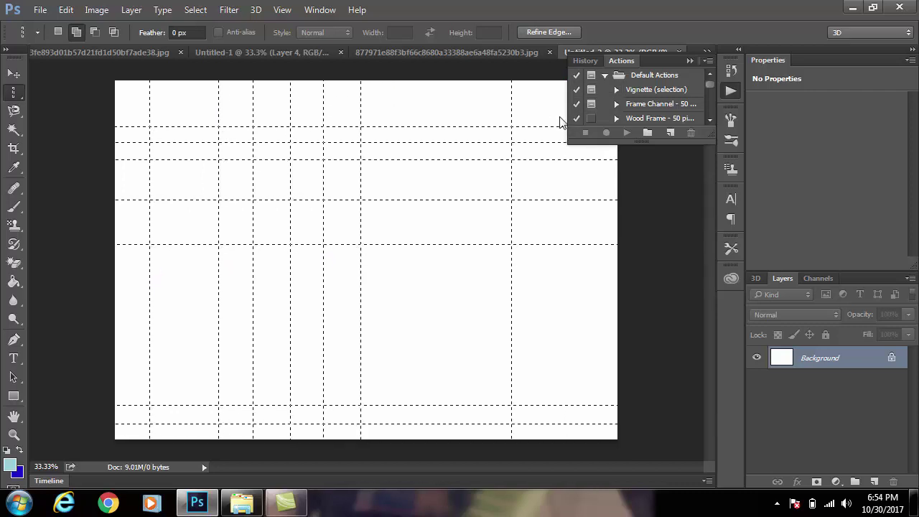
left_click(560, 122)
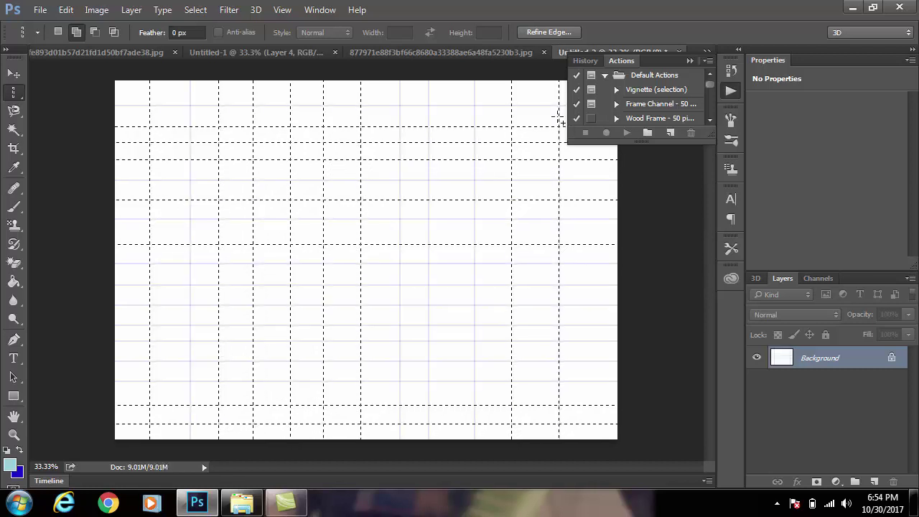
- Set the foreground to black, fill the grid selection, then deselect to leave dark grid lines
left_click(10, 469)
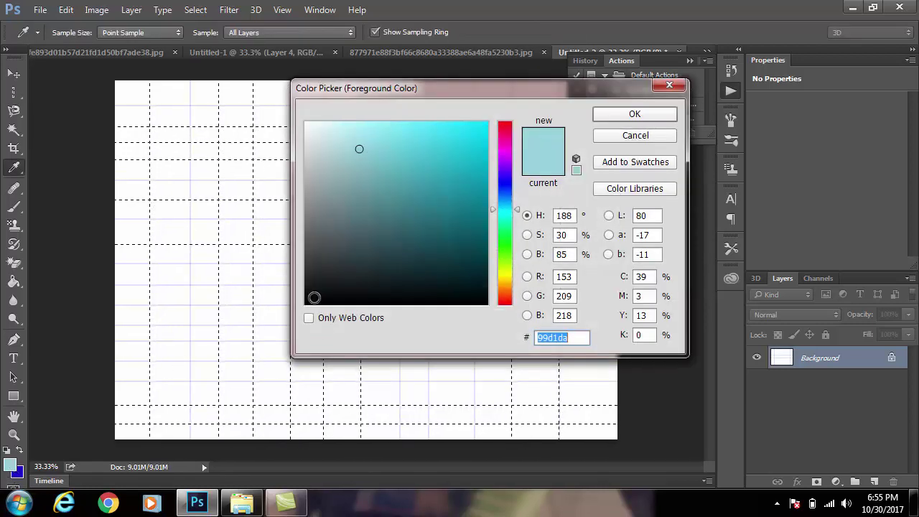
left_click(311, 299)
left_click(609, 115)
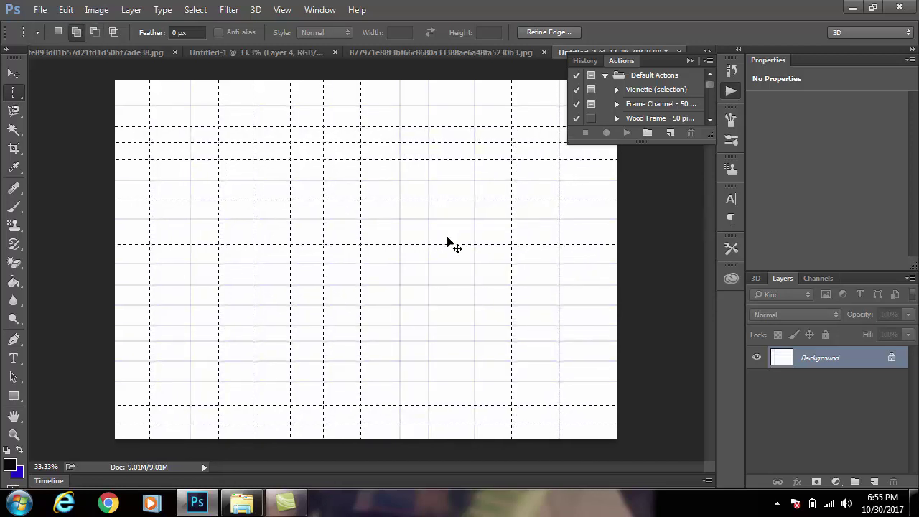
left_click(446, 237)
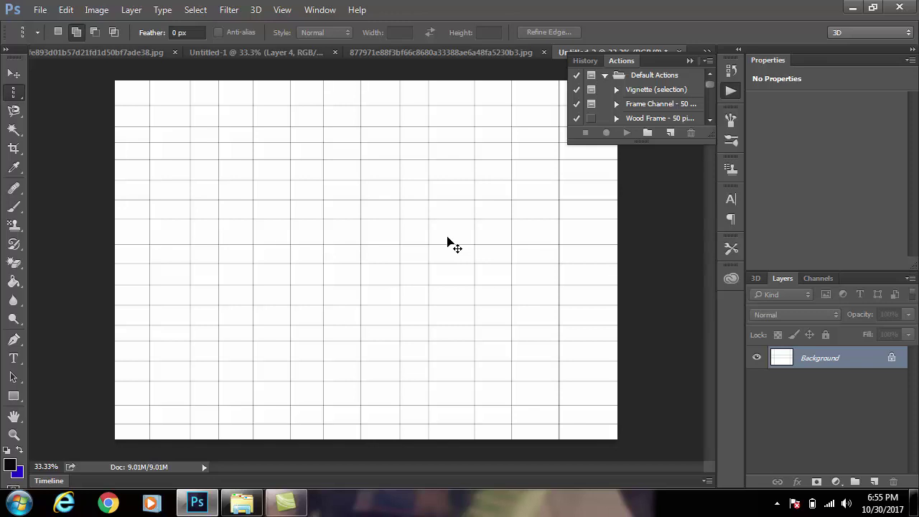
key("ctrl+shift+n")
- Create Layer 1 filled with blue and select a narrow strip down the left edge
key("Return")
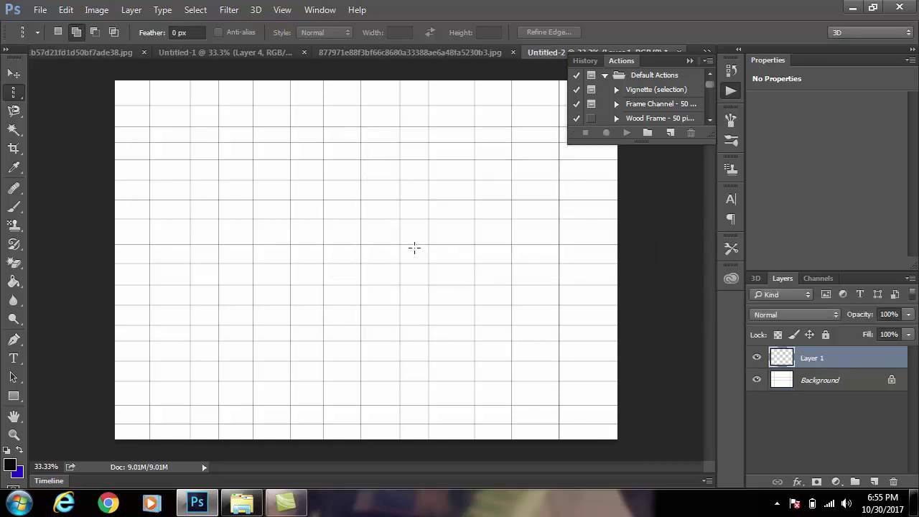
key("ctrl+BackSpace")
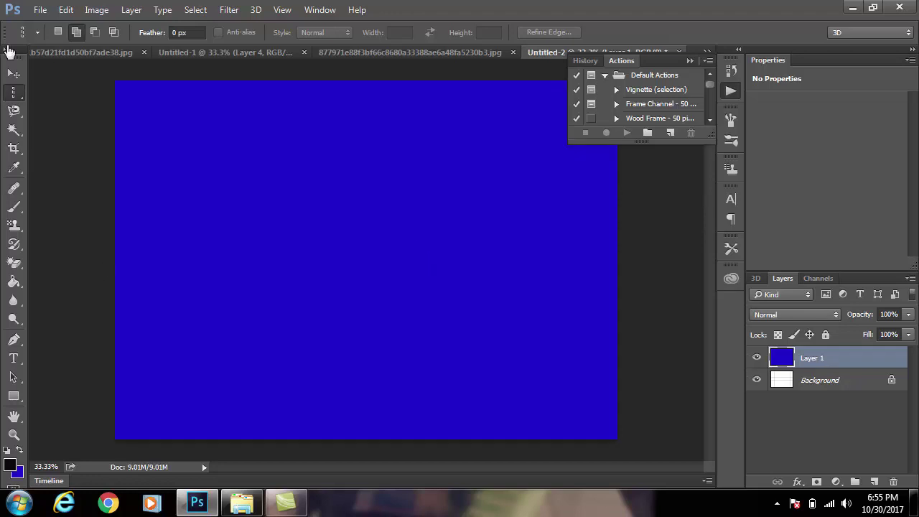
right_click(15, 93)
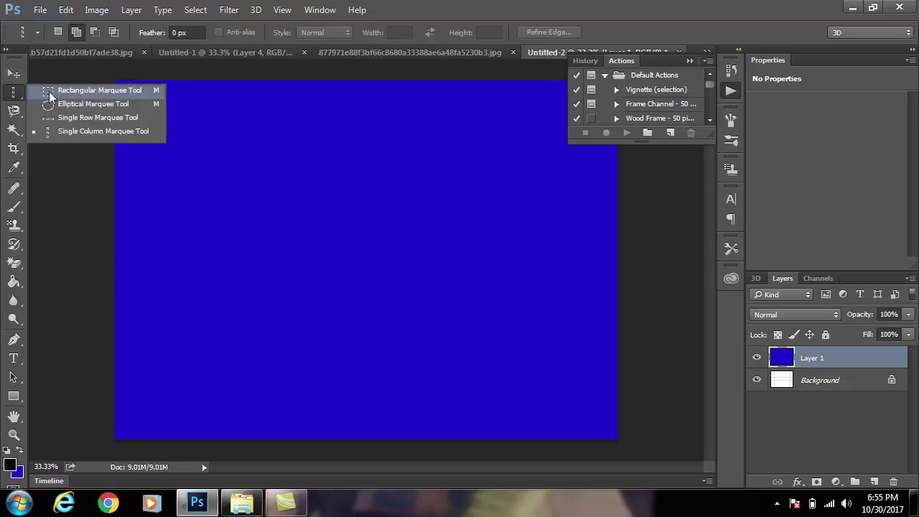
left_click(52, 92)
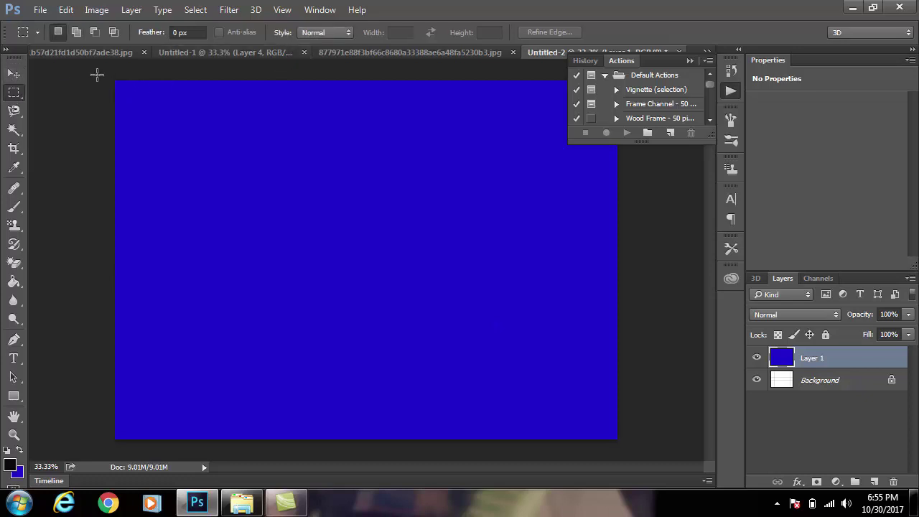
left_click_drag(115, 81, 147, 364)
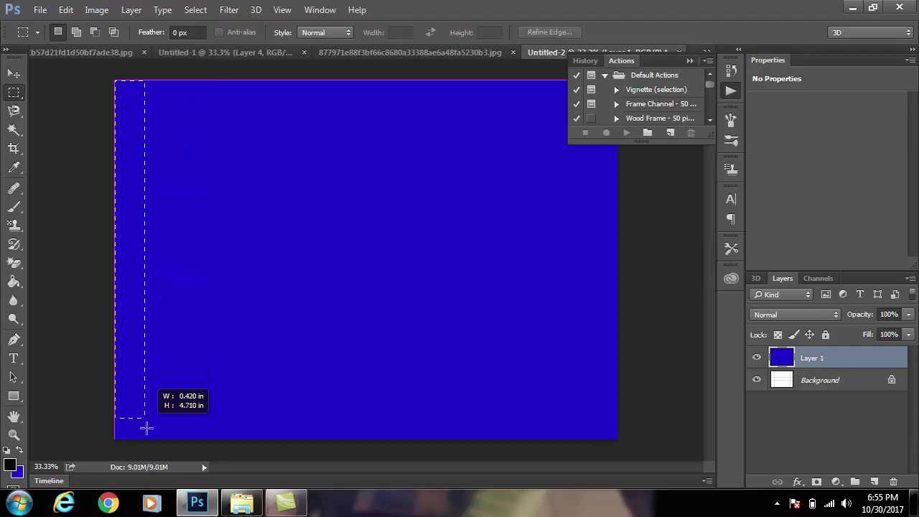
left_click_drag(147, 364, 147, 441)
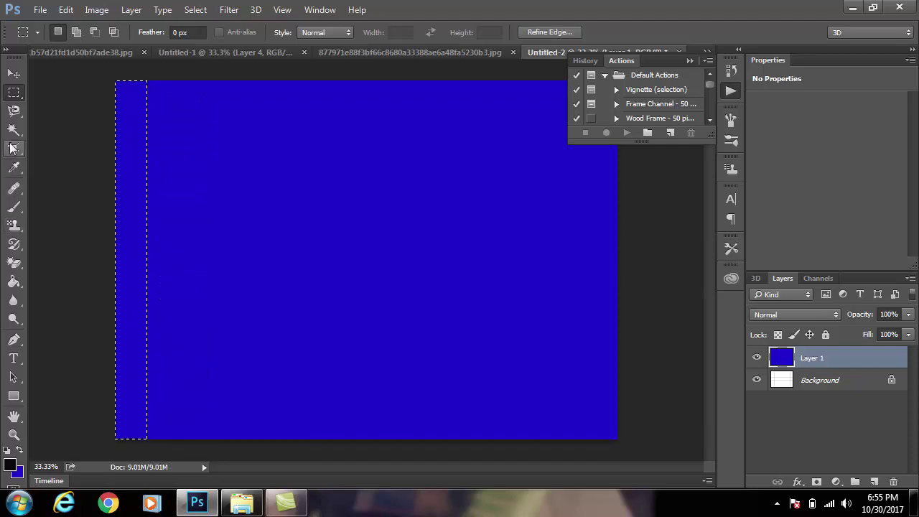
- Add an oval at the strip's bottom, delete the selection, then undo the soft-edged cut
left_click(12, 98)
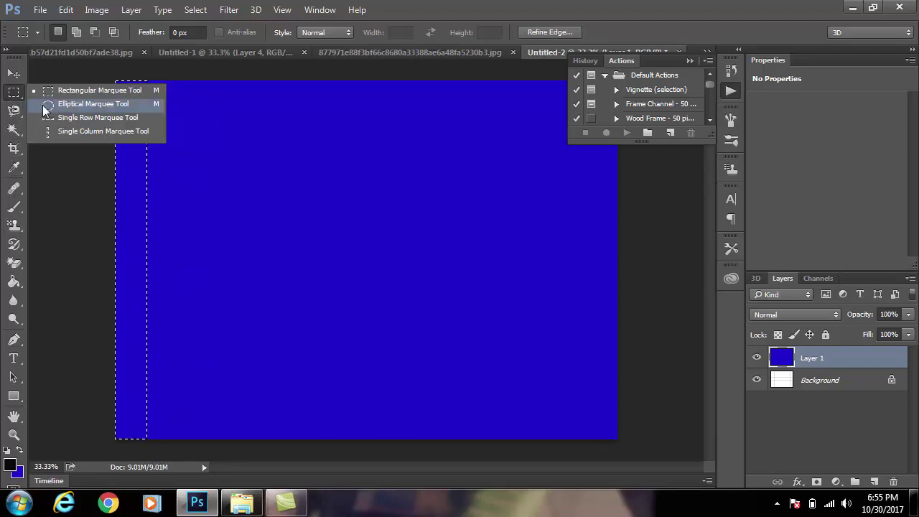
left_click(79, 104)
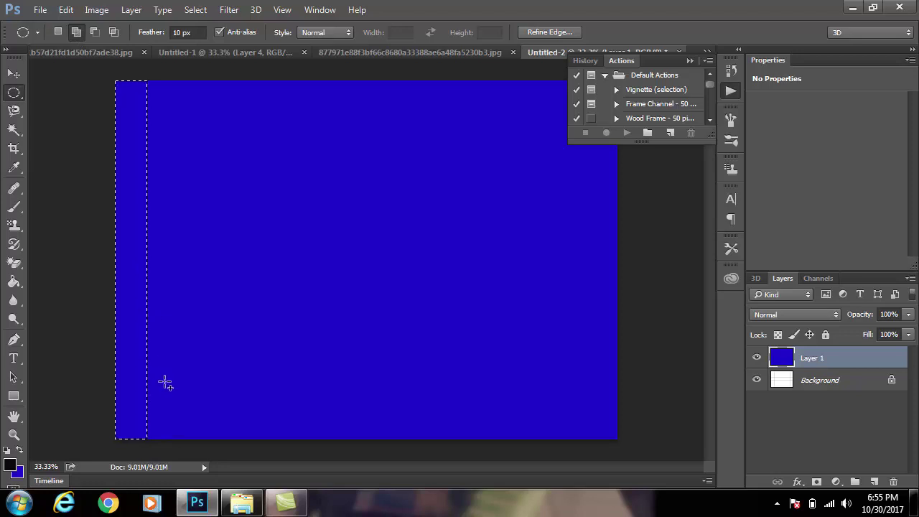
left_click_drag(165, 384, 133, 443)
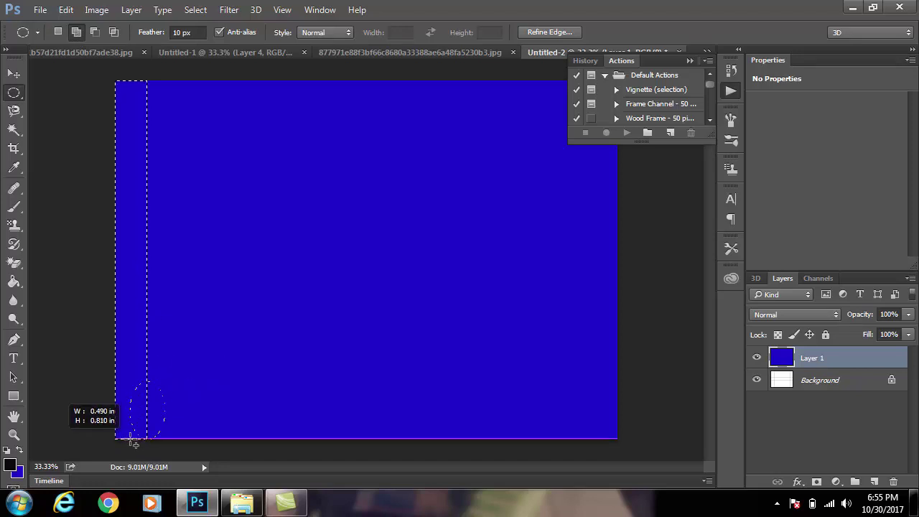
left_click_drag(133, 443, 131, 432)
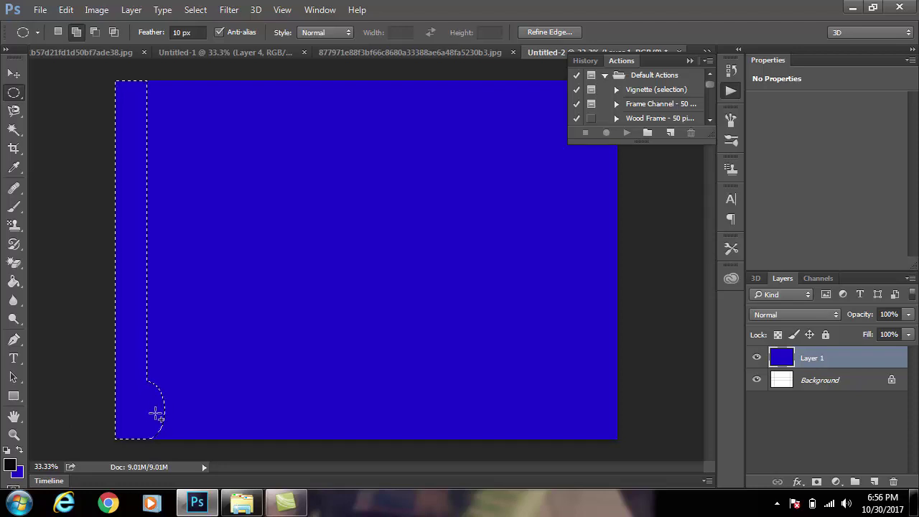
key("Delete")
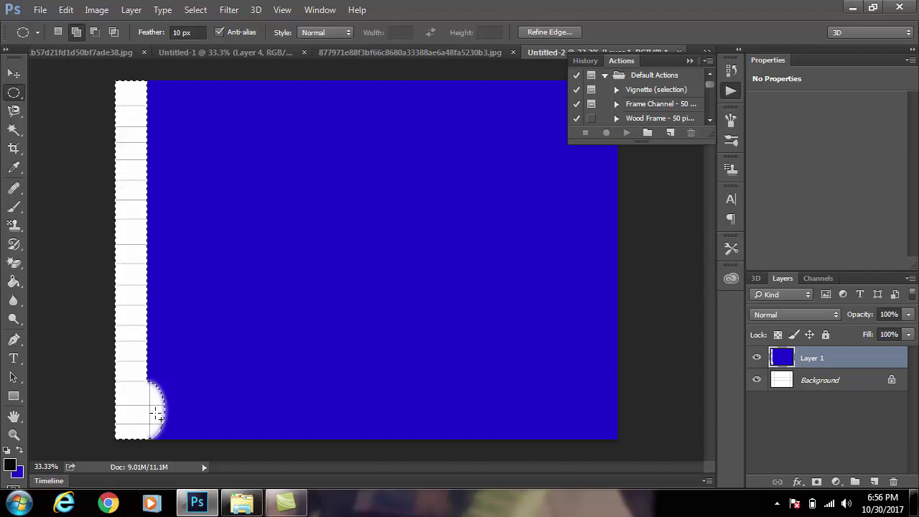
key("ctrl+z")
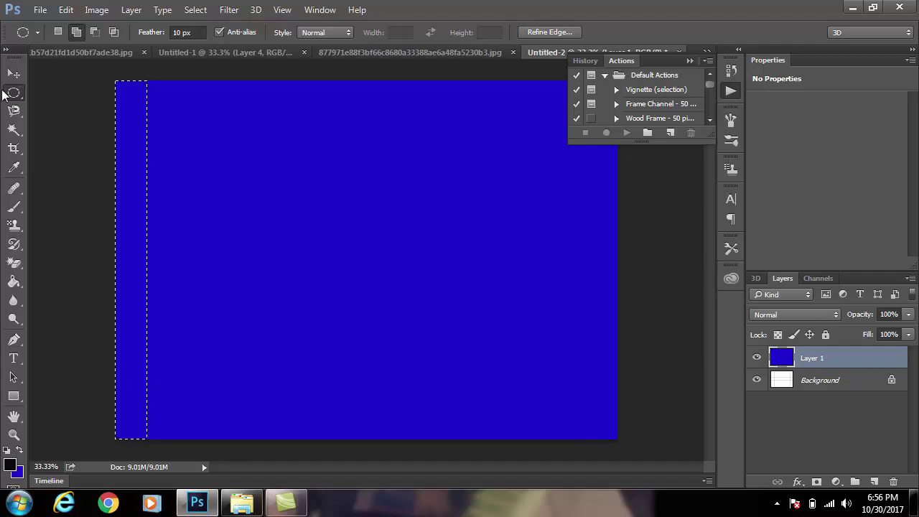
- Set Feather to 0 px, cut the rounded-foot strip out of the blue, and deselect
double_click(178, 32)
key("Return")
left_click_drag(162, 373, 132, 441)
key("Delete")
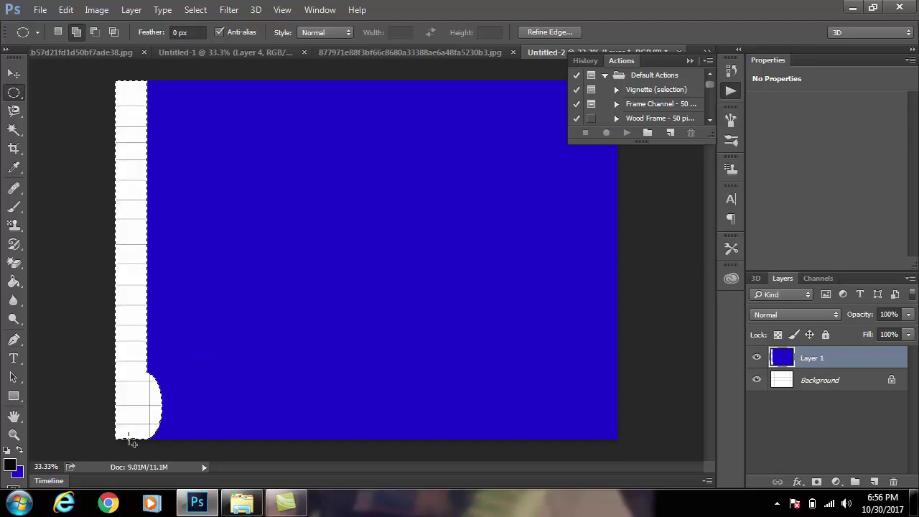
key("ctrl+d")
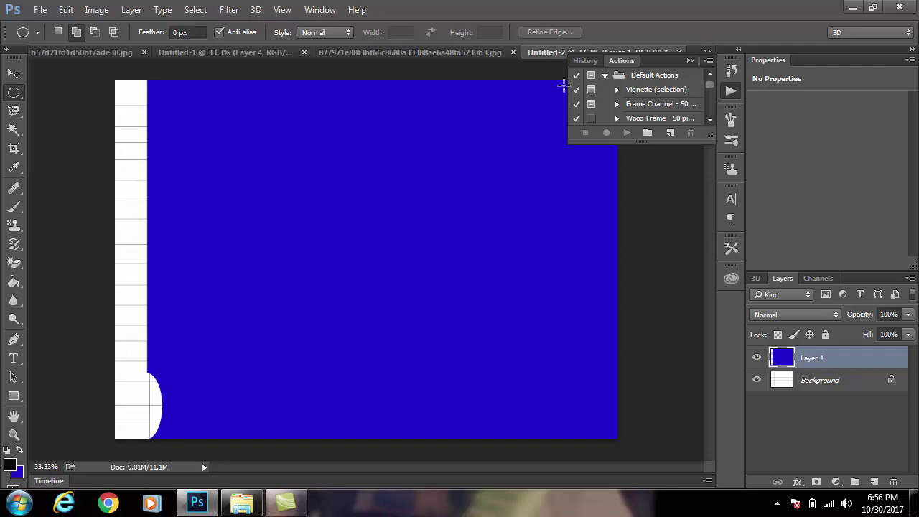
left_click_drag(667, 59, 913, 144)
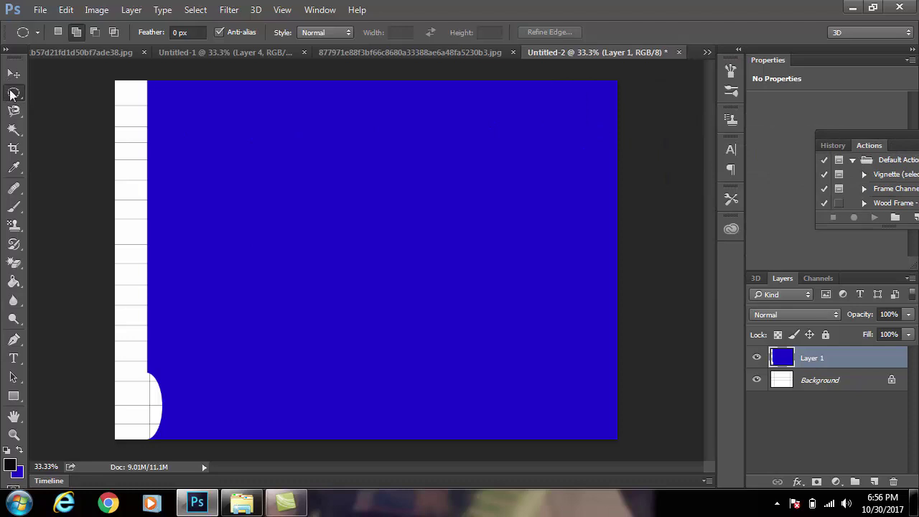
- Delete a box plus oval selection at the top-right corner, then add empty Layer 2
right_click(12, 95)
left_click(65, 91)
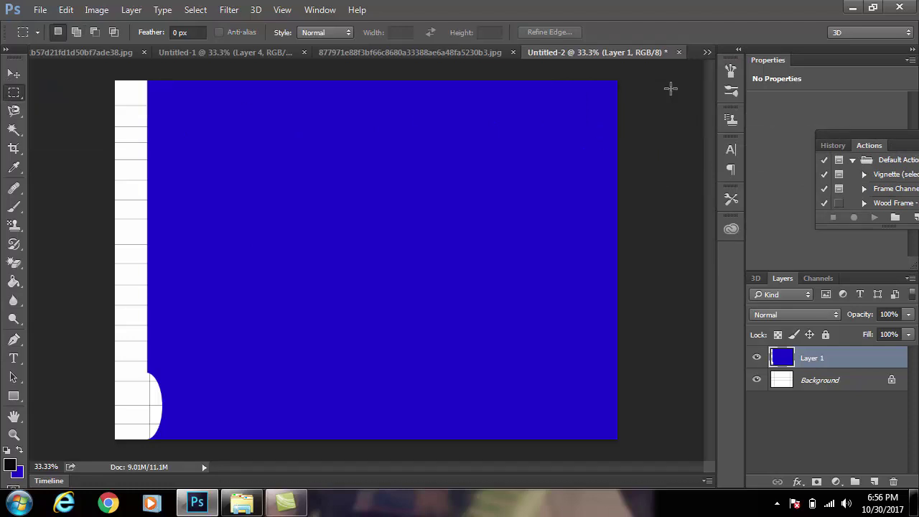
left_click_drag(617, 80, 551, 140)
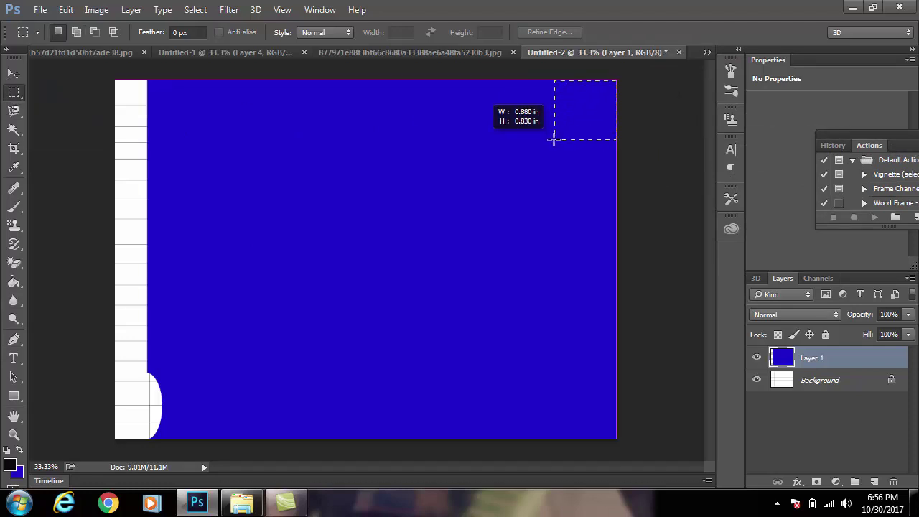
left_click_drag(551, 140, 551, 151)
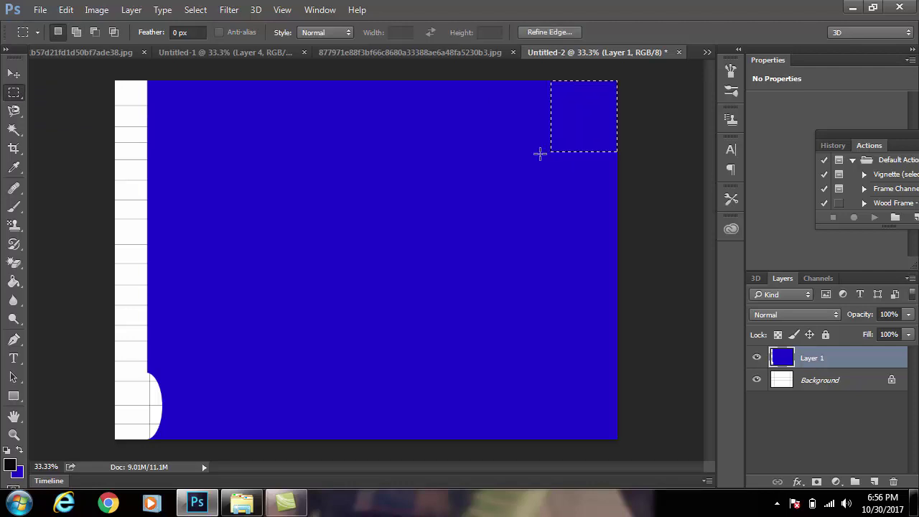
right_click(13, 94)
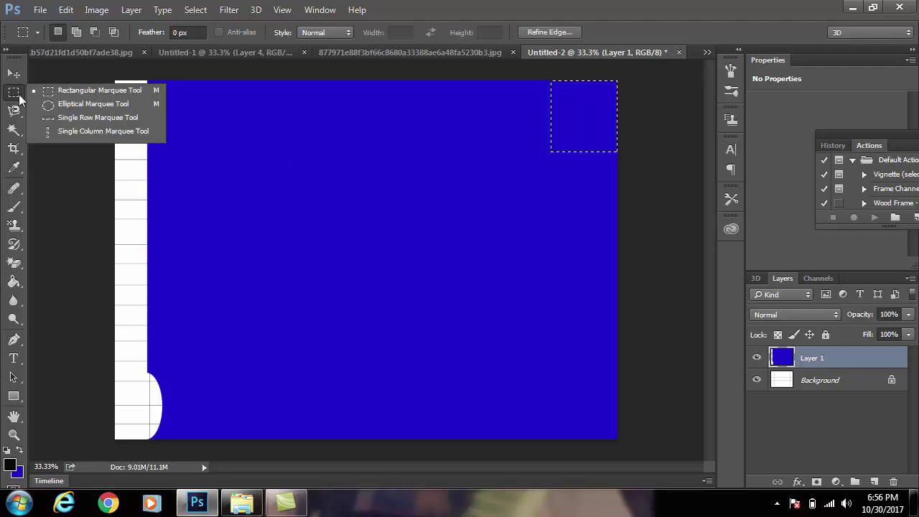
left_click(49, 105)
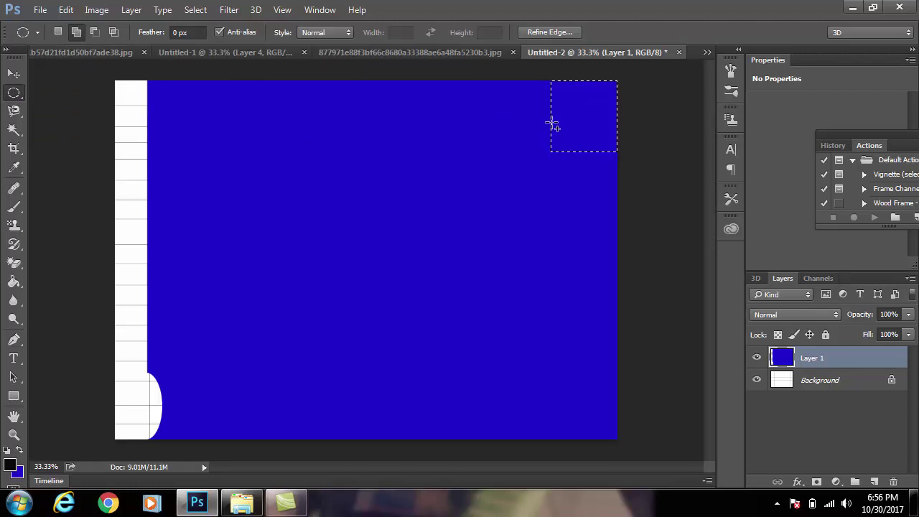
left_click_drag(552, 127, 617, 179)
key("Delete")
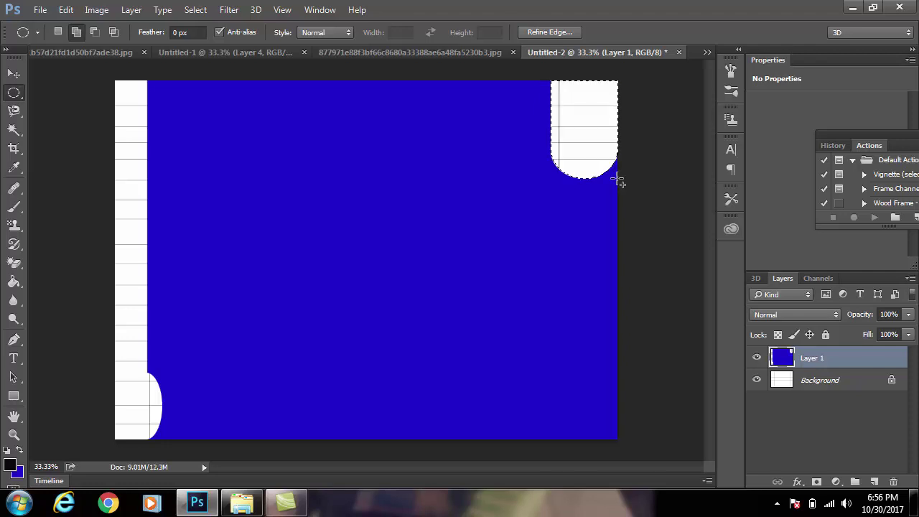
key("ctrl+d")
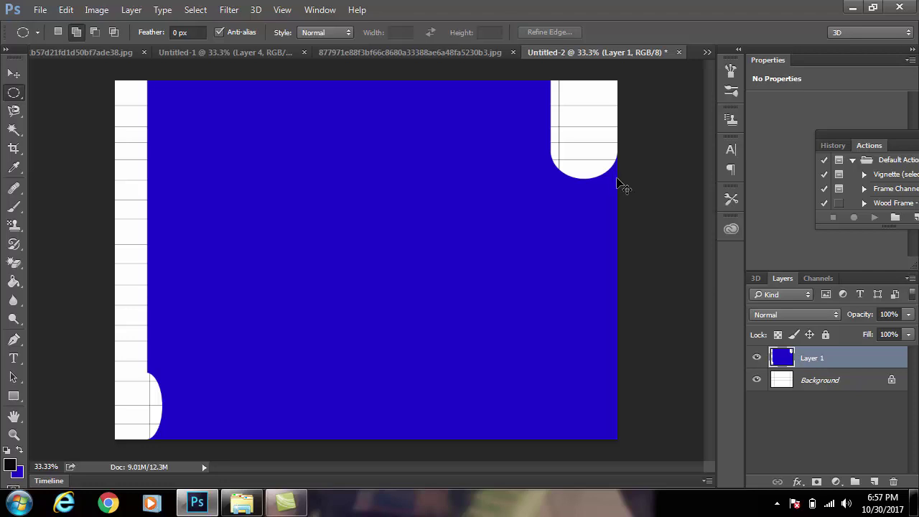
key("ctrl+shift+n")
key("Return")
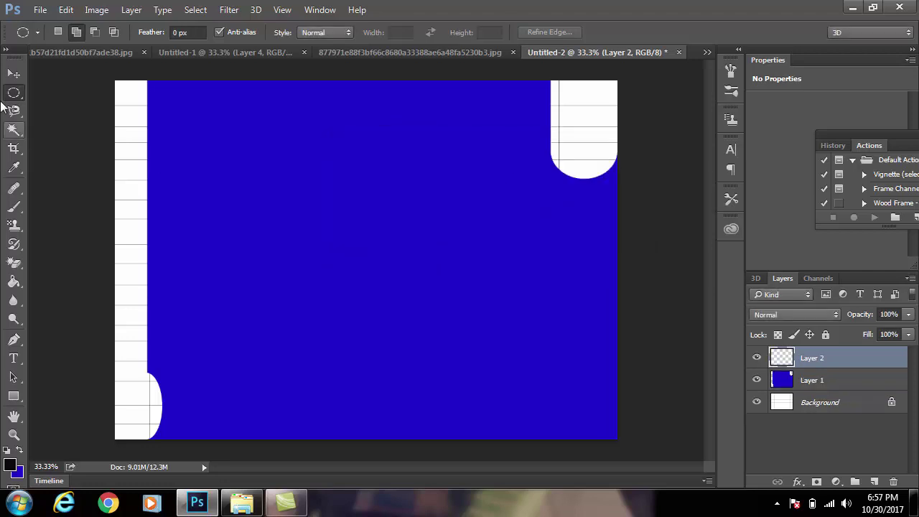
- Make a crescent selection by subtracting an offset oval from a first oval
left_click_drag(642, 177, 505, 231)
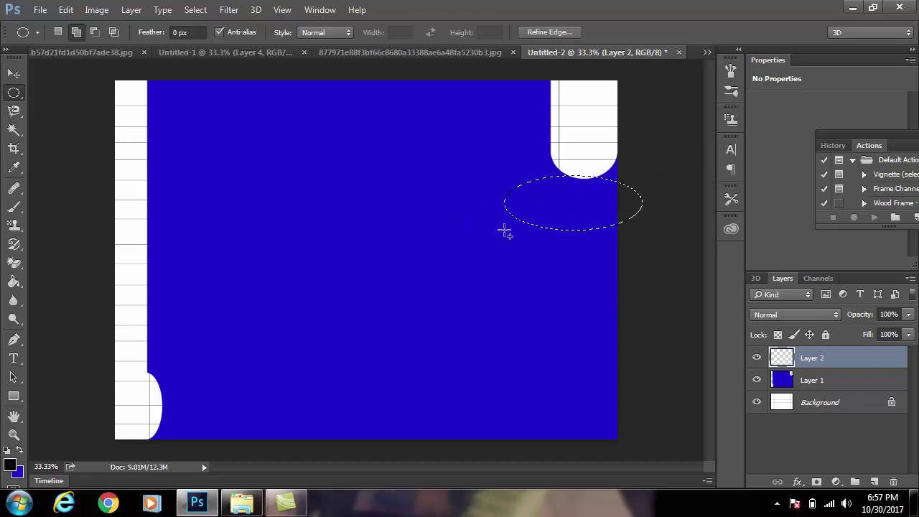
key("shift+Down")
key("shift+Down")
key("shift+Down")
left_click(94, 35)
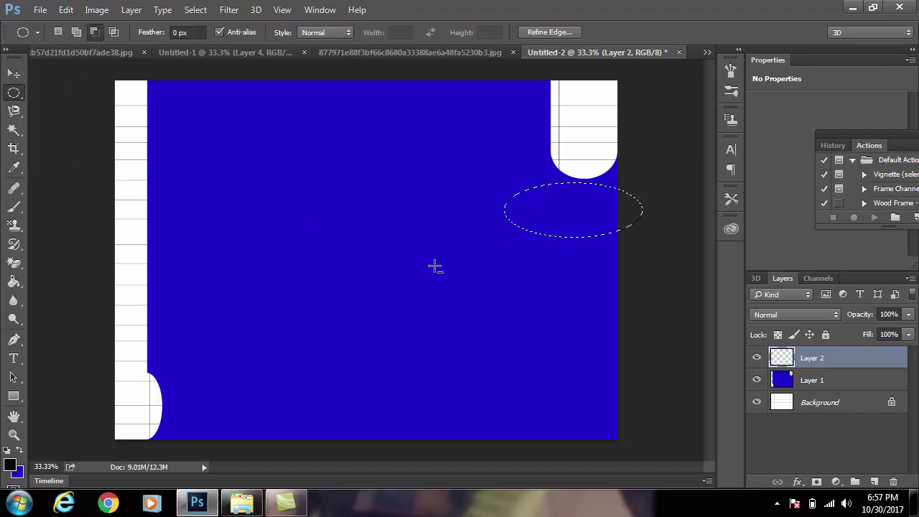
mouse_move(661, 255)
left_mouse_down()
mouse_move(537, 243)
mouse_move(484, 207)
mouse_move(498, 195)
left_mouse_up()
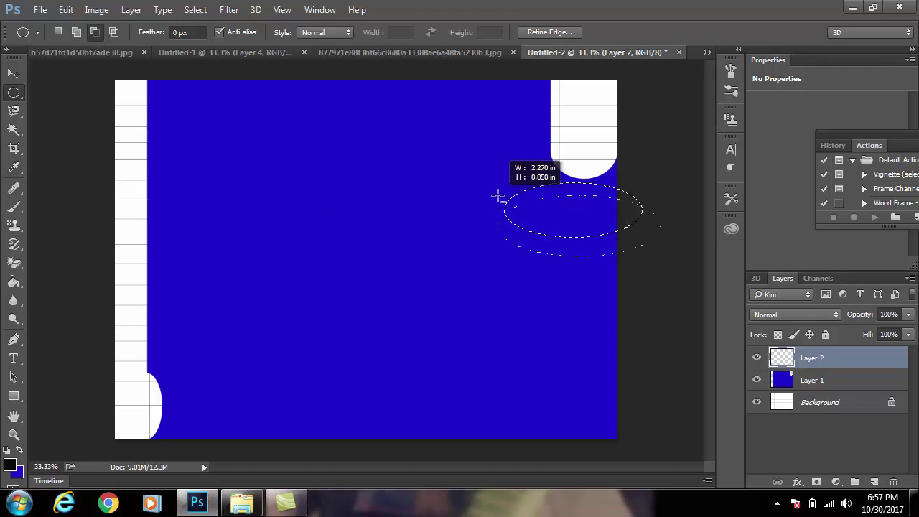
left_click_drag(498, 195, 499, 196)
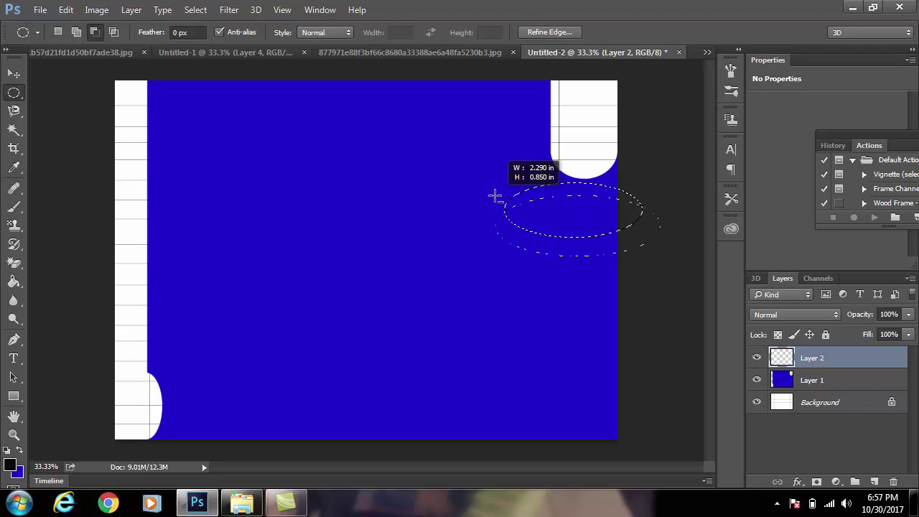
left_click_drag(497, 195, 495, 196)
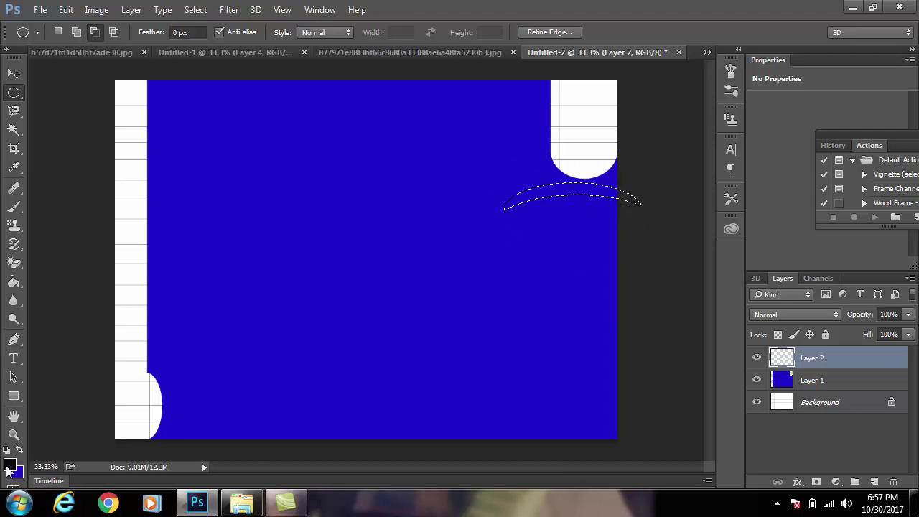
- Fill the crescent selection with white and deselect
left_click(8, 467)
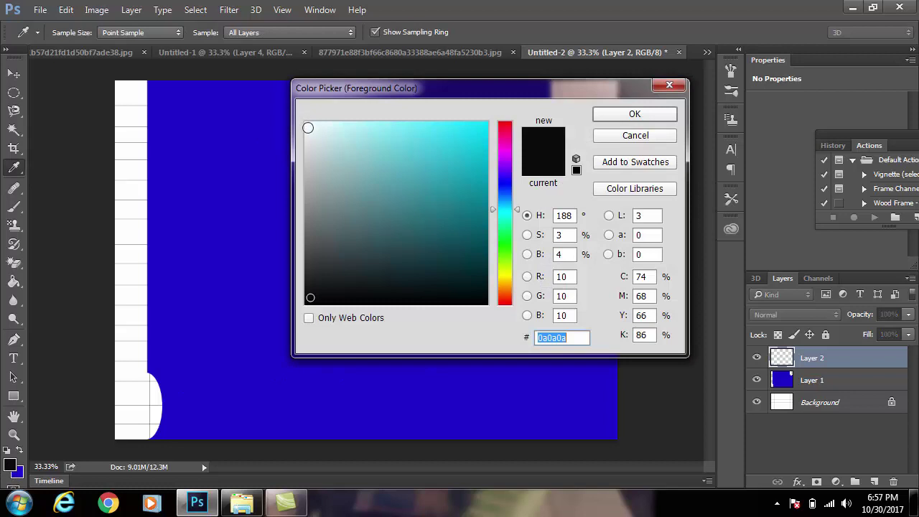
left_click(309, 123)
left_click(602, 117)
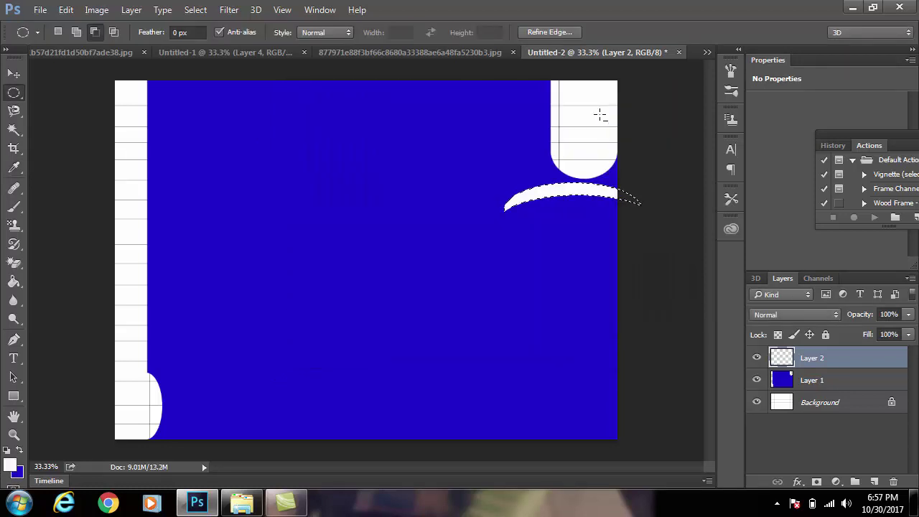
key("ctrl+d")
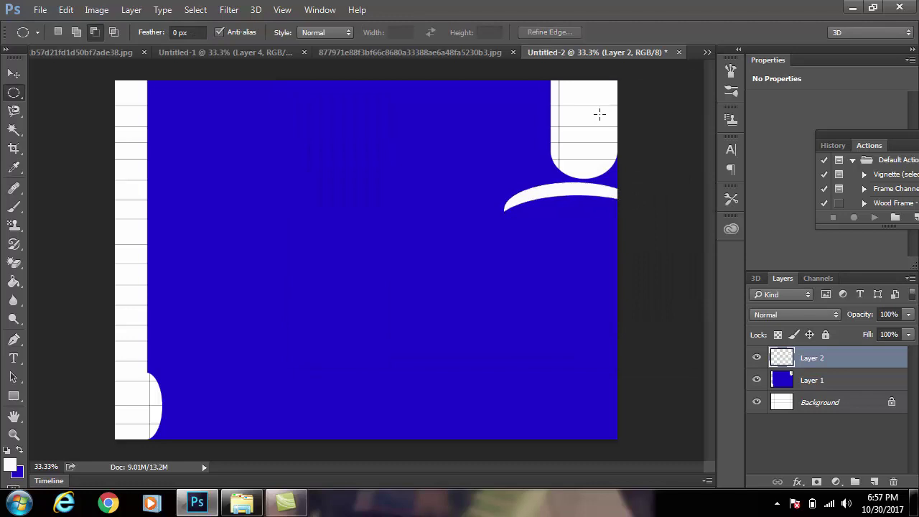
- Alt-drag a copy of the crescent, nudge it up three pixels, and load its outline as a selection
left_click(14, 73)
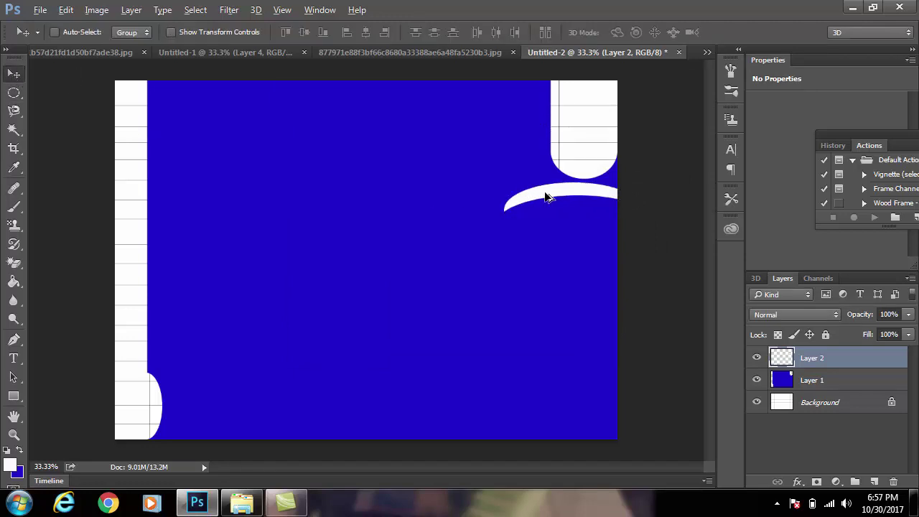
left_click_drag(538, 198, 538, 213, "alt")
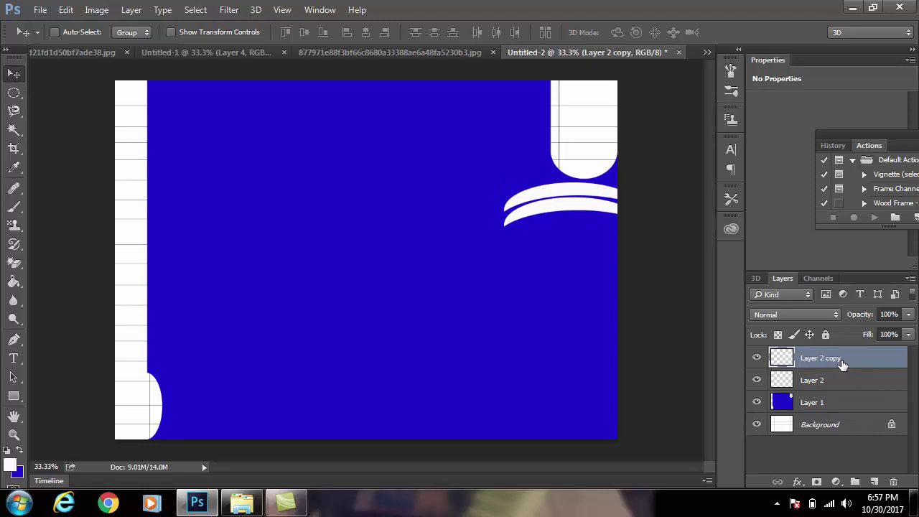
key("Up")
key("Up")
key("Up")
key("Up")
key("Up")
key("Up")
key("Up")
key("Up")
key("Up")
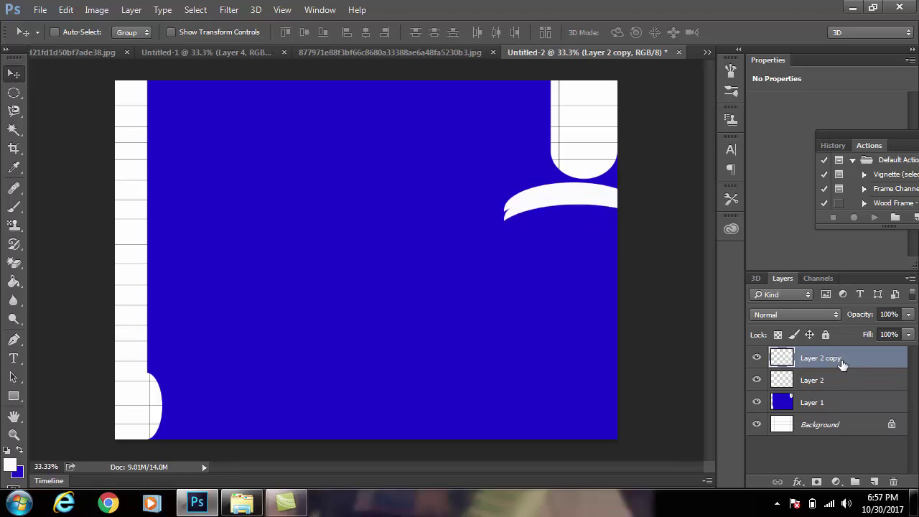
key("Up")
key("Up")
key("Up")
key("Up")
key("Up")
key("Up")
key("Up")
key("Up")
key("Up")
key("Up")
key("Up")
key("Up")
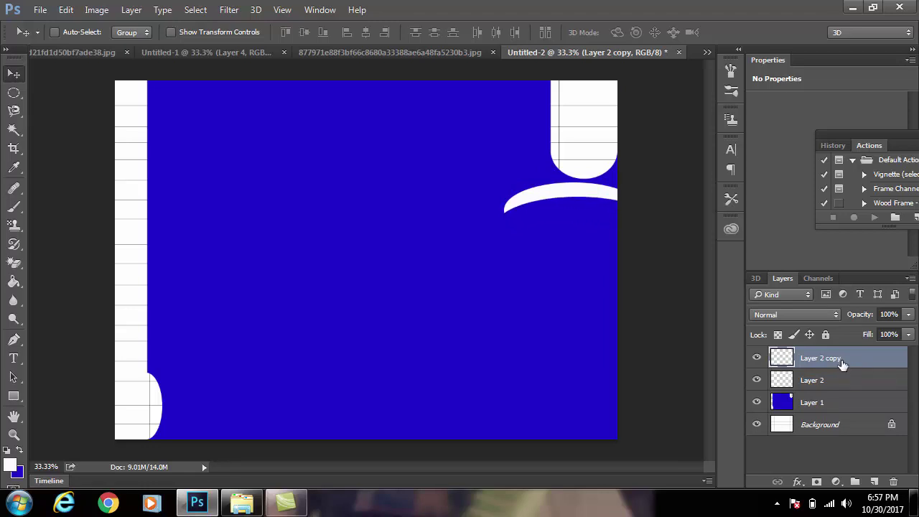
key("Up")
key("Up")
key("Up")
key("Up")
key("Up")
key("Up")
key("Up")
key("Up")
key("Up")
key("Up")
key("Up")
key("Up")
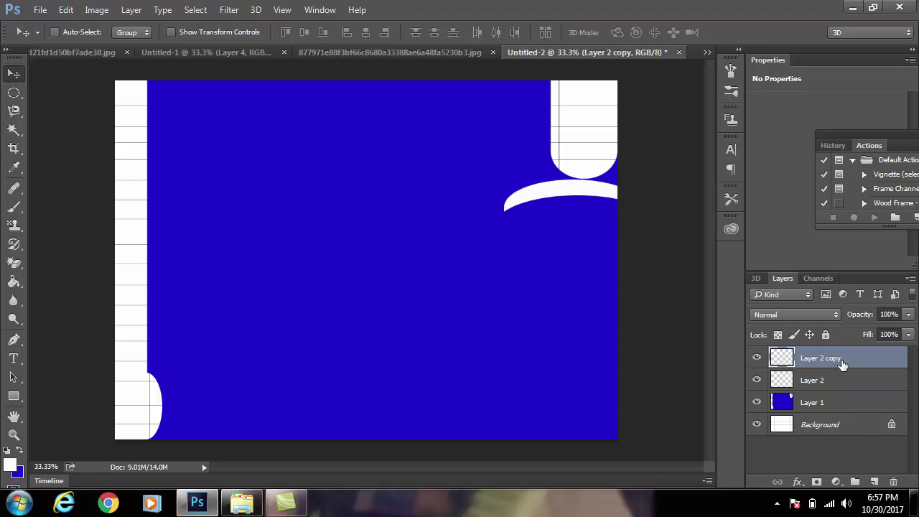
left_click(783, 360, "ctrl")
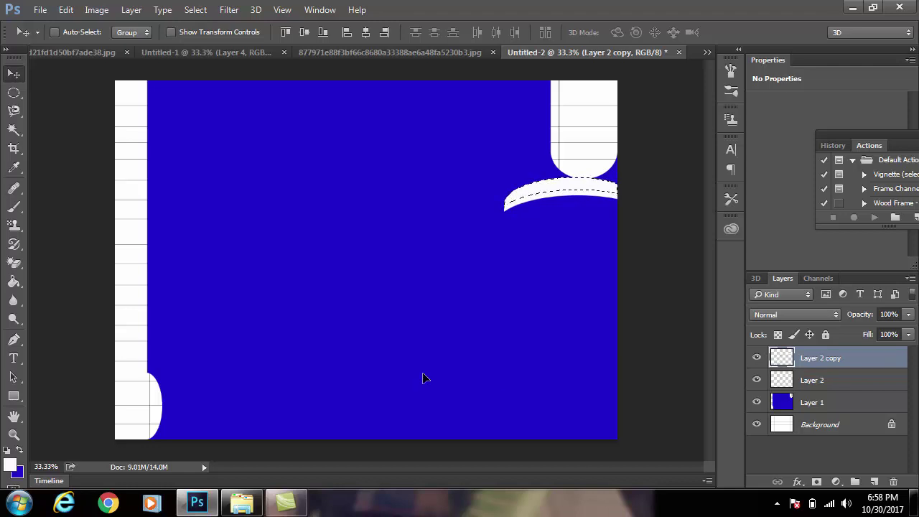
- Fill the crescent copy with dark red 67081f, deselect, and merge it down into Layer 2
key("i")
left_click(11, 464)
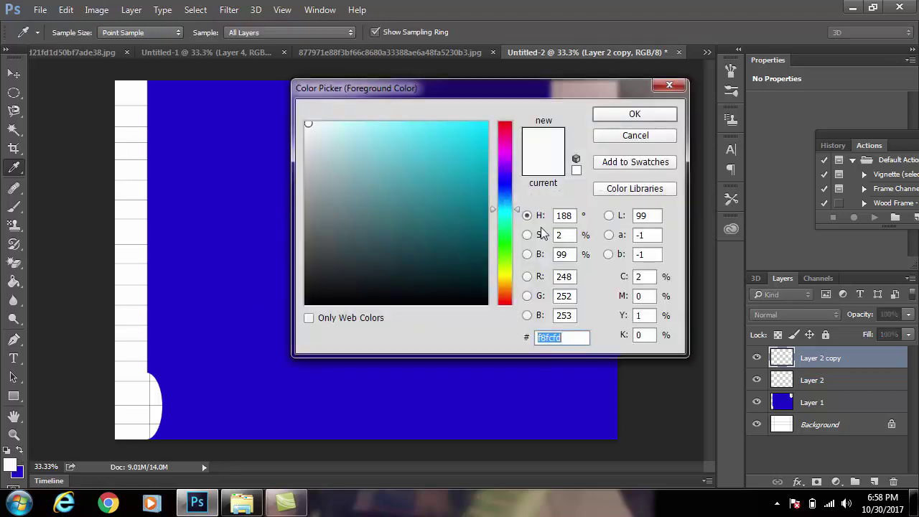
left_click(507, 128)
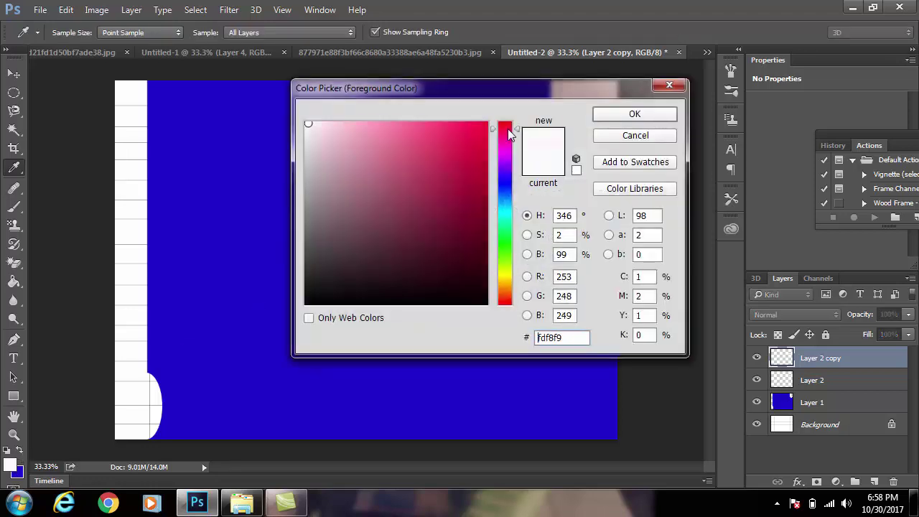
left_click(473, 231)
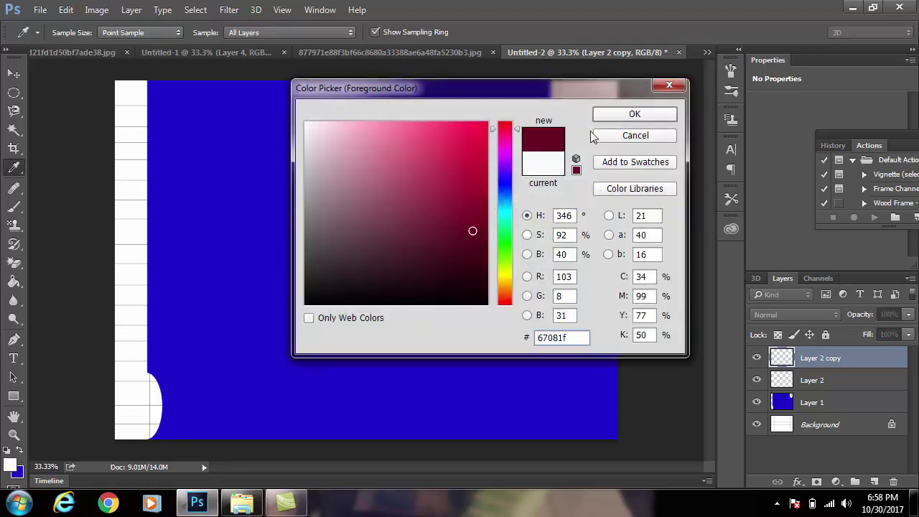
left_click(608, 116)
key("v")
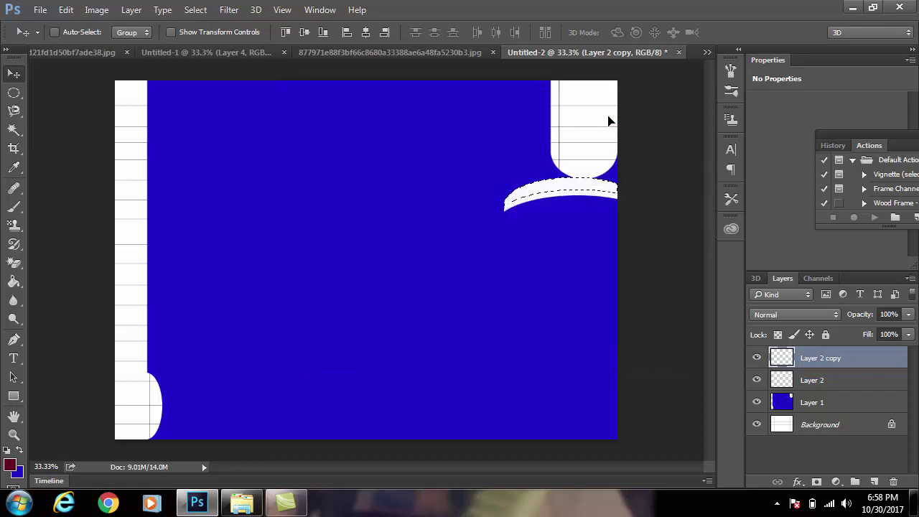
key("alt+BackSpace")
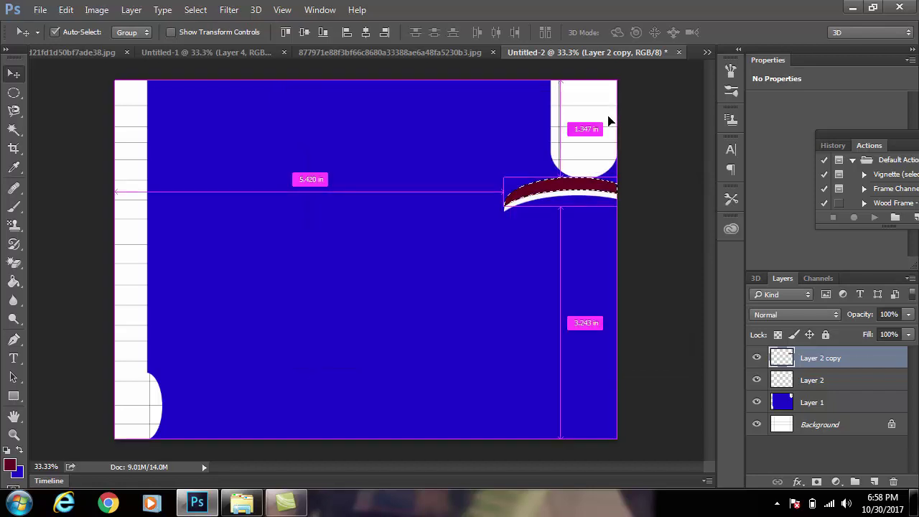
key("ctrl+d")
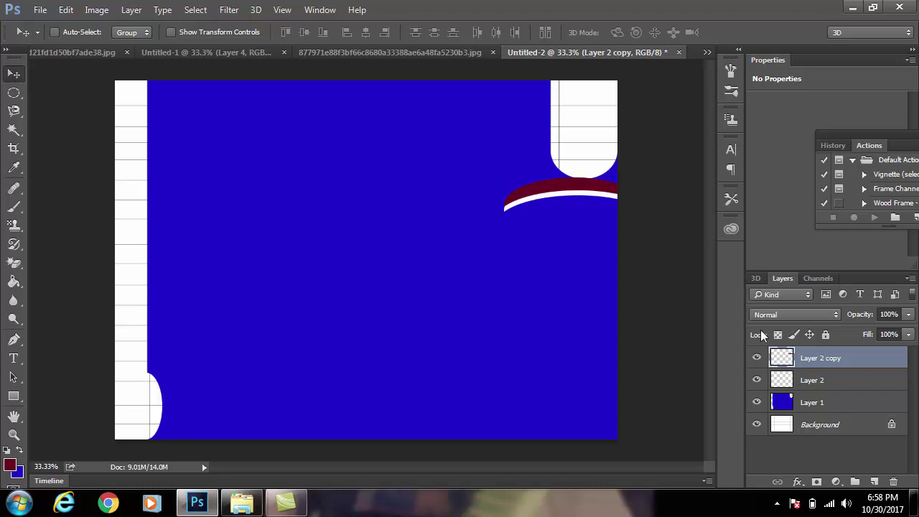
key("Delete")
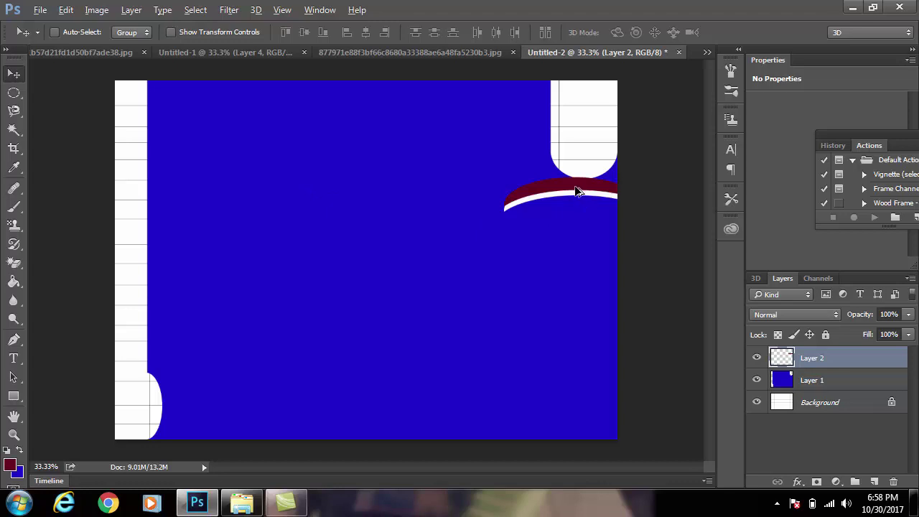
- Shift the red band down, then duplicate it below and narrow the copy from the left
key("alt")
left_click_drag(576, 191, 575, 196)
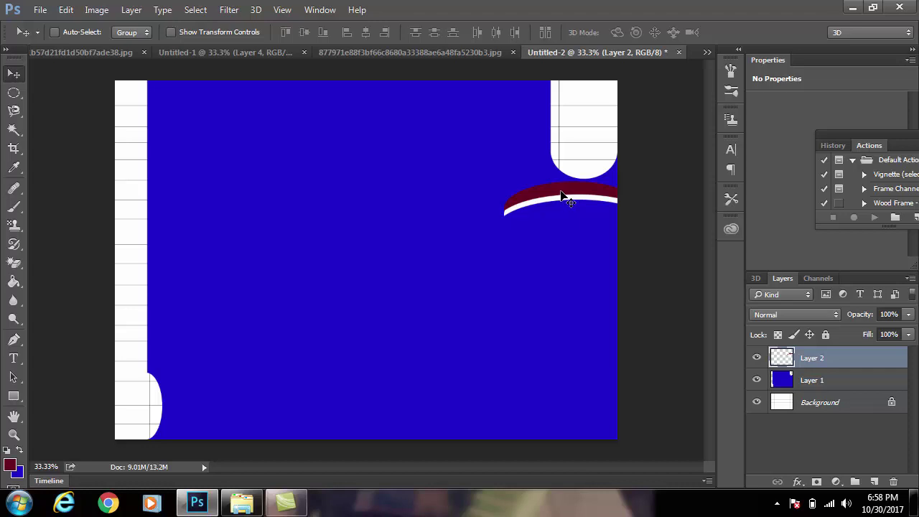
left_click_drag(564, 198, 568, 219)
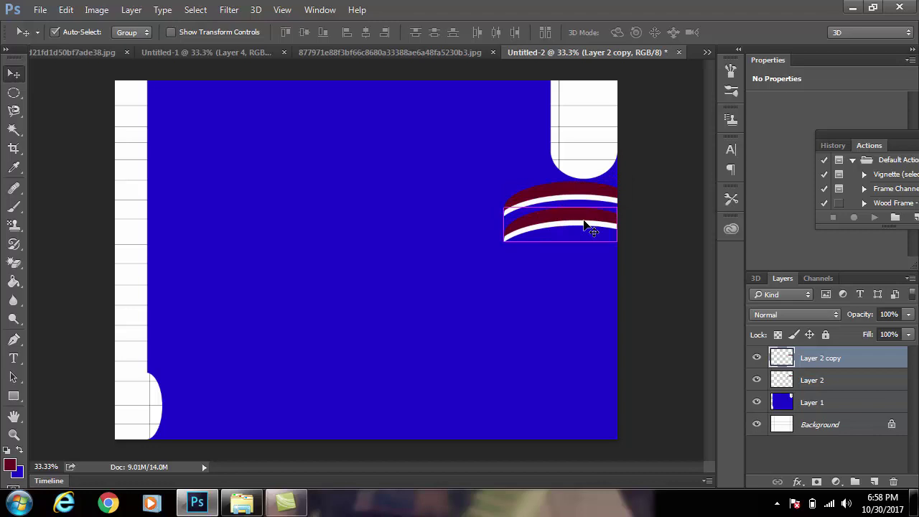
key("ctrl+t")
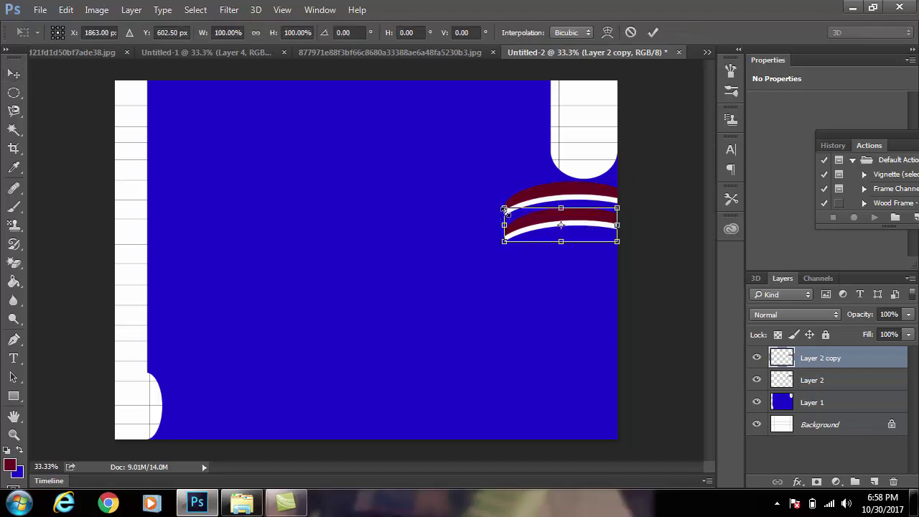
left_click_drag(505, 209, 519, 209)
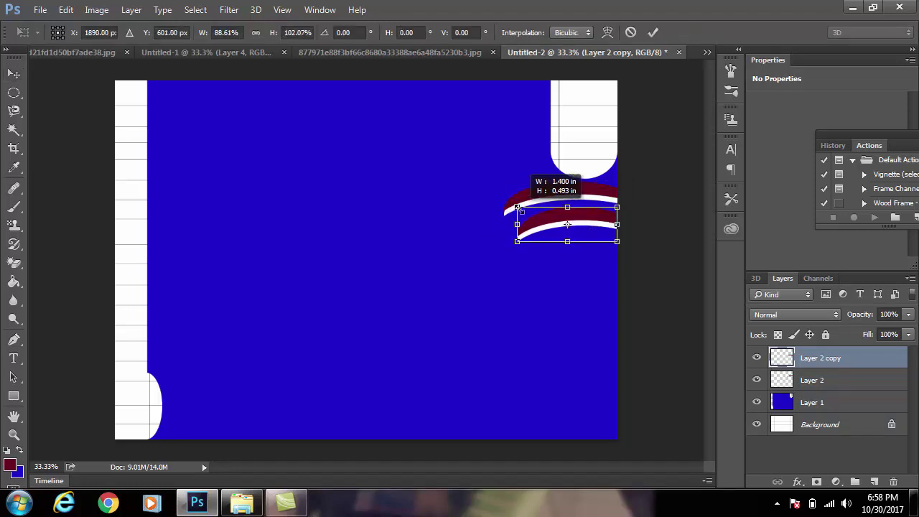
key("Return")
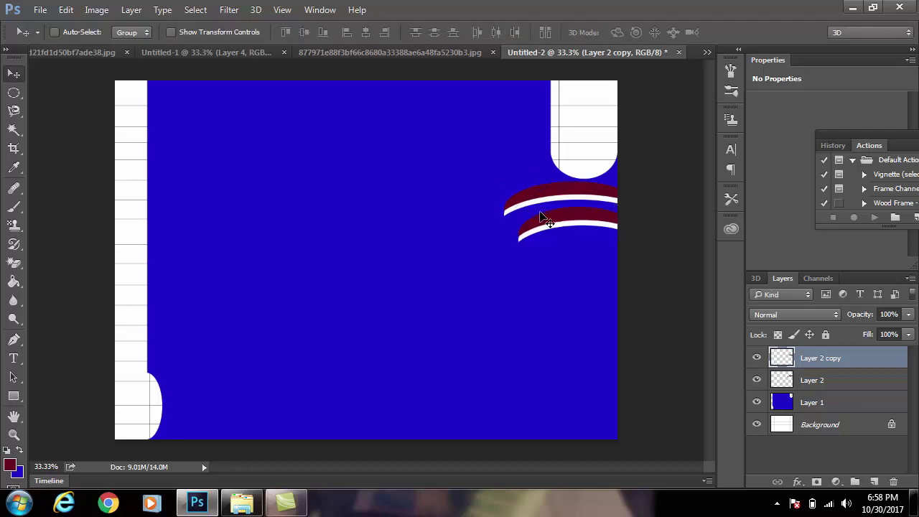
- Add a third, narrower band copy below and merge the copies into Layer 2
left_click_drag(560, 229, 568, 250)
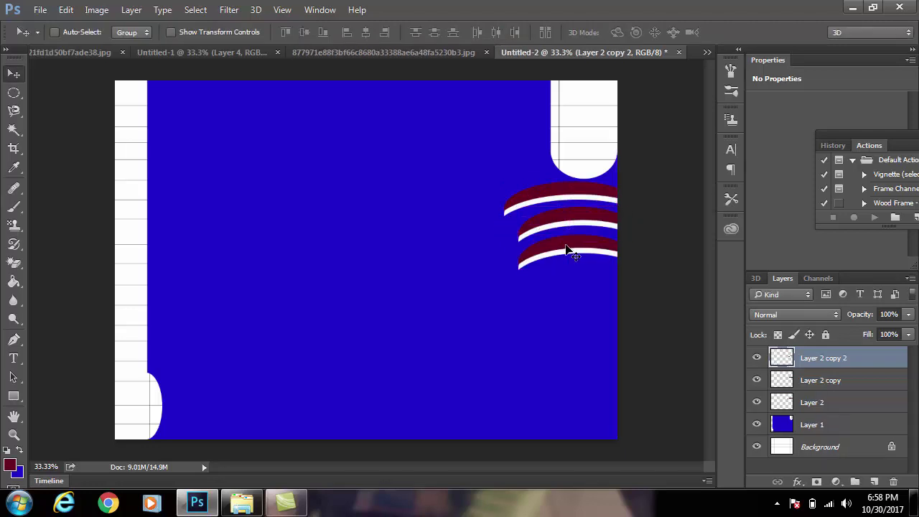
key("ctrl+t")
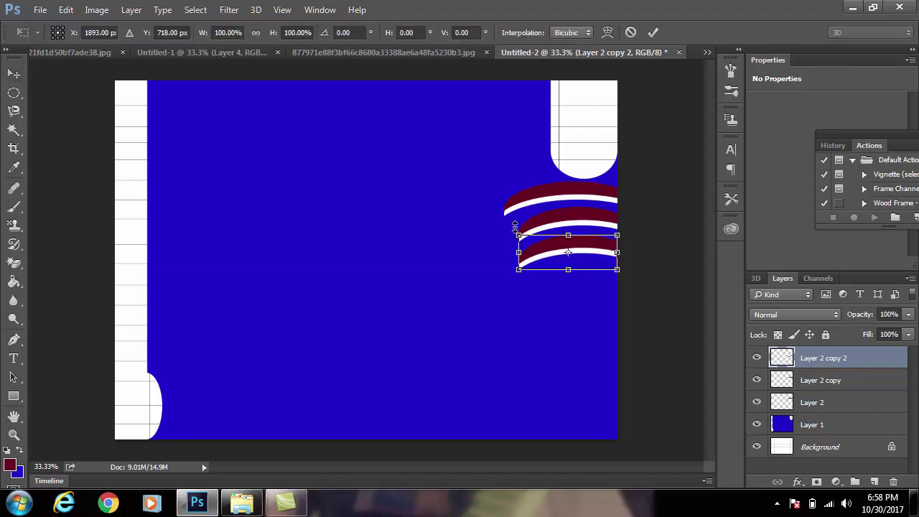
left_click_drag(519, 234, 535, 235)
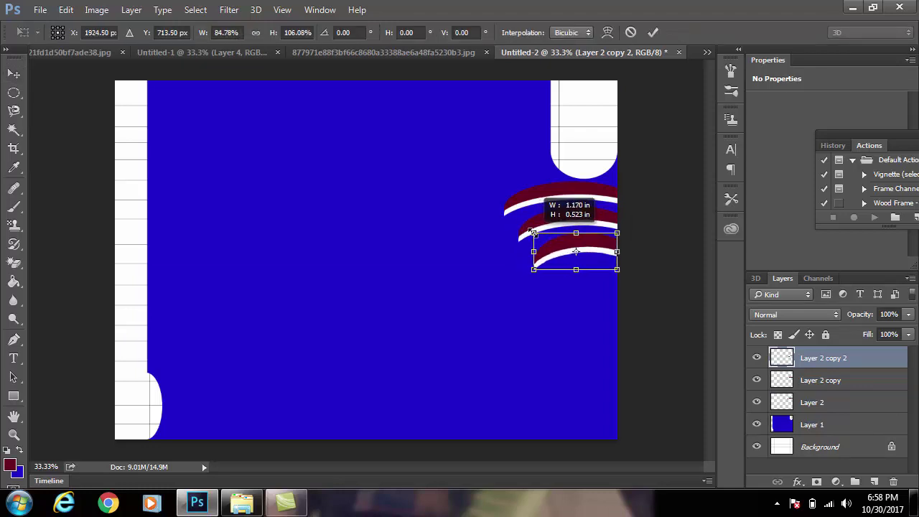
key("Return")
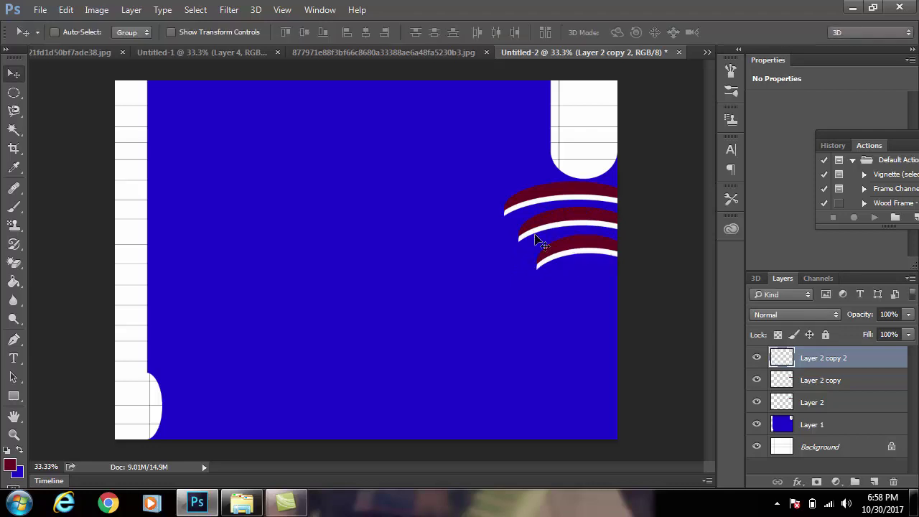
left_click_drag(536, 236, 535, 237)
key("ctrl+e")
key("ctrl+e")
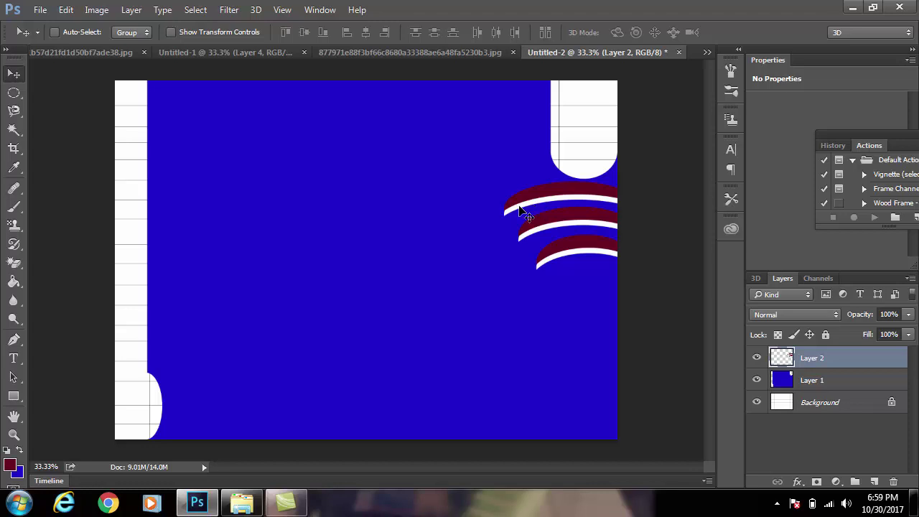
- Create Layer 3 and draw a Polygonal Lasso triangle hanging from the canvas top edge
key("ctrl+shift+n")
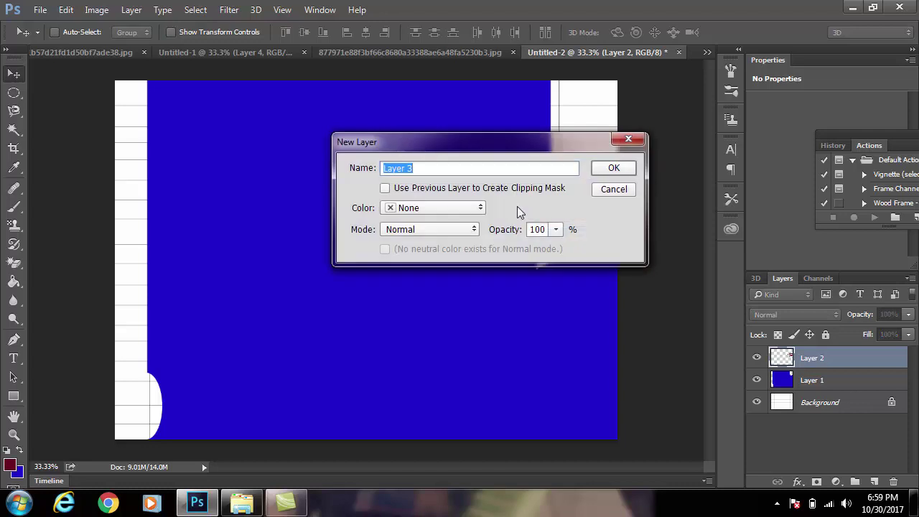
key("Return")
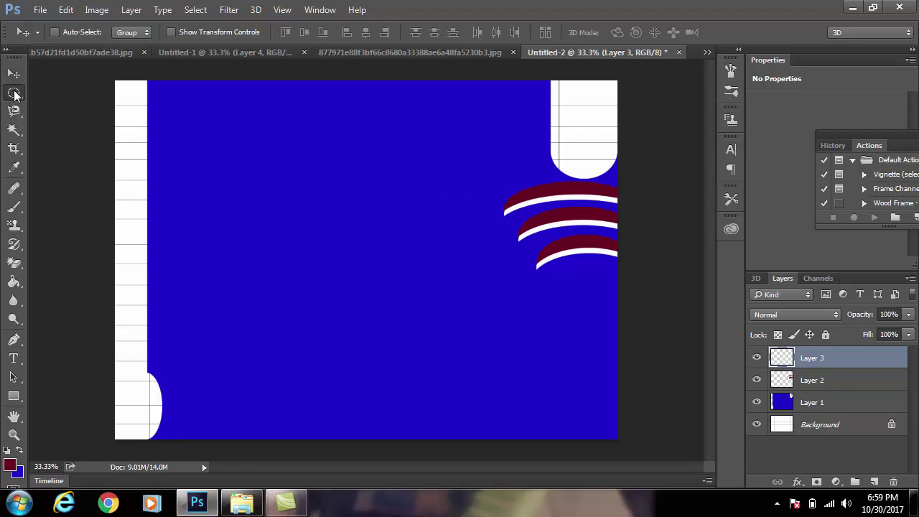
left_click(13, 94)
left_click(14, 111)
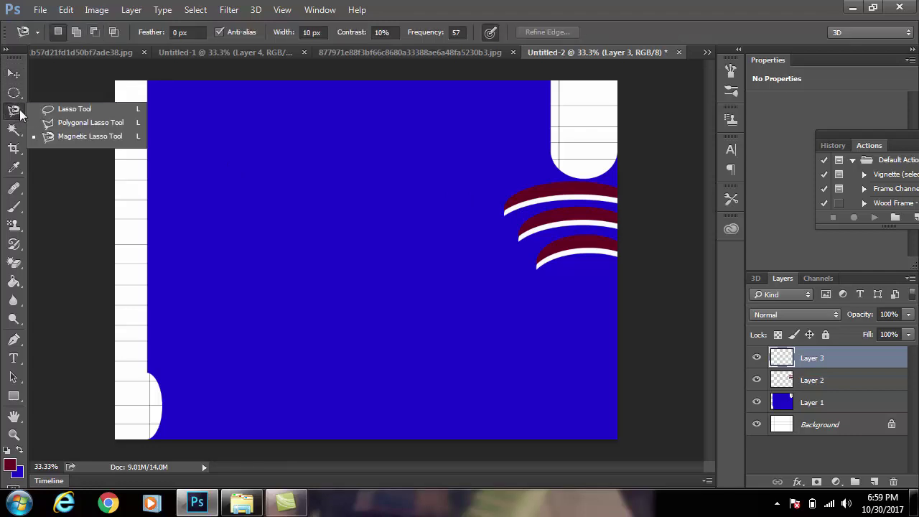
left_click(67, 124)
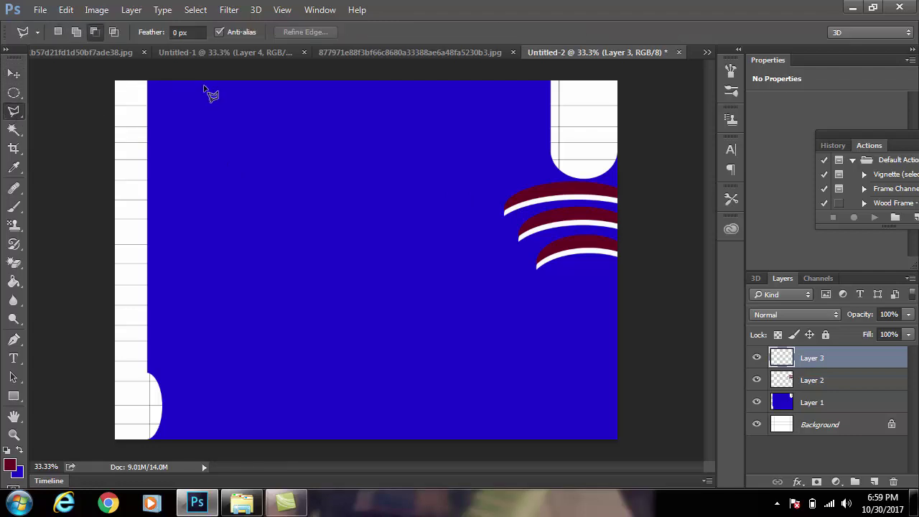
left_click(255, 80)
left_click(295, 80)
left_click(274, 131)
left_click(258, 83)
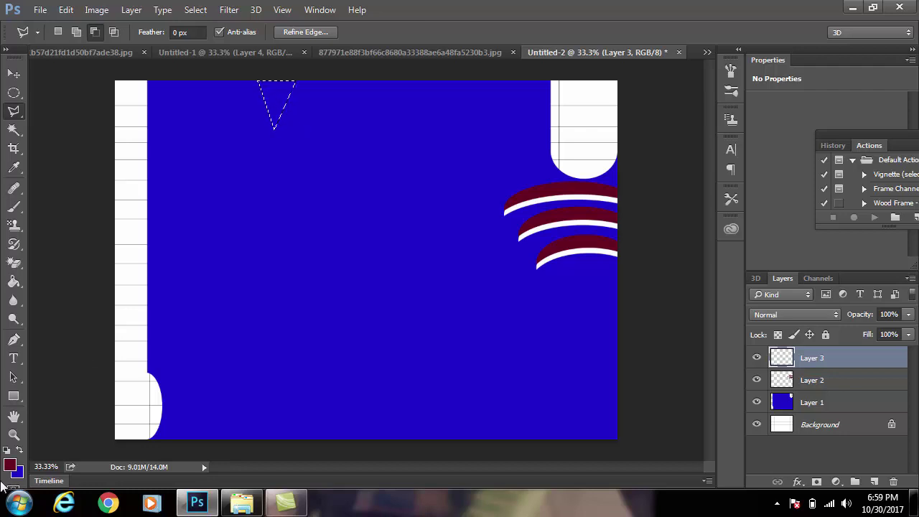
- Fill the triangle with near-white fbf7f8 and deselect
left_click(9, 466)
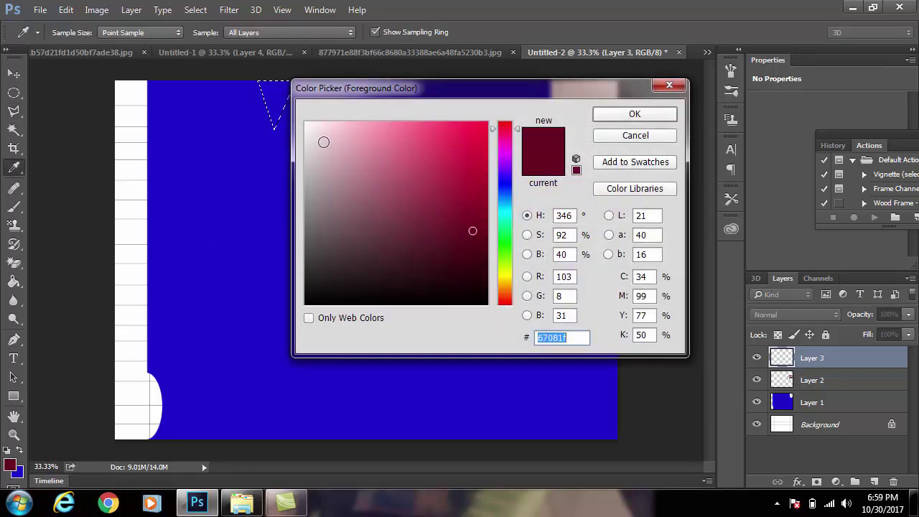
left_click(308, 125)
left_click(605, 115)
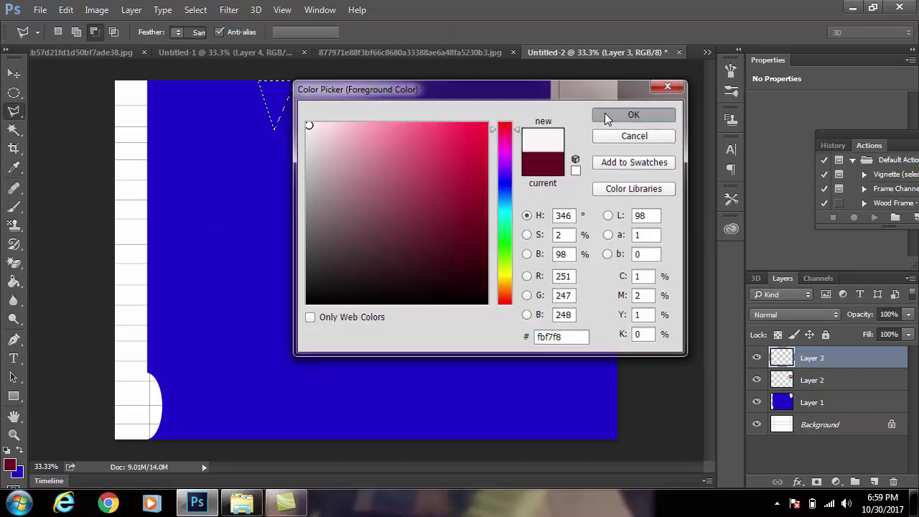
key("alt+BackSpace")
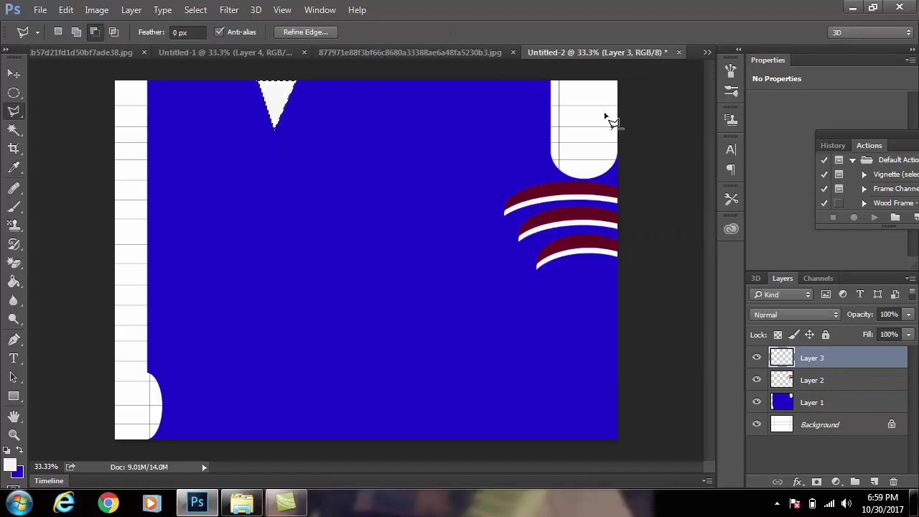
key("ctrl+d")
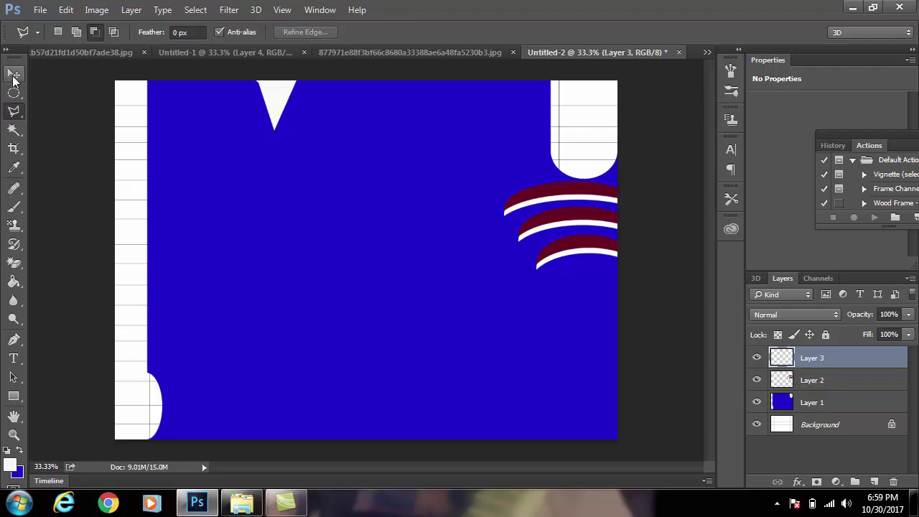
- Duplicate the white triangle to its right and shrink the copy
left_click(13, 75)
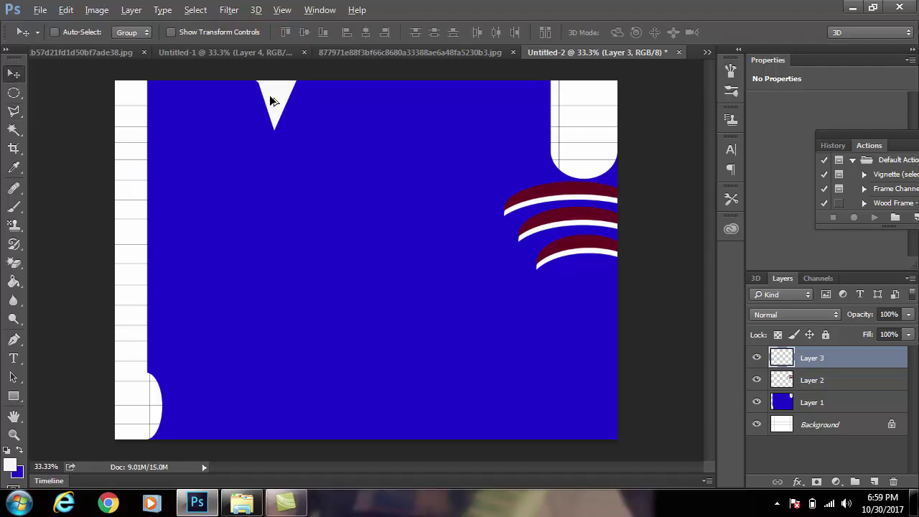
left_click_drag(272, 102, 352, 103)
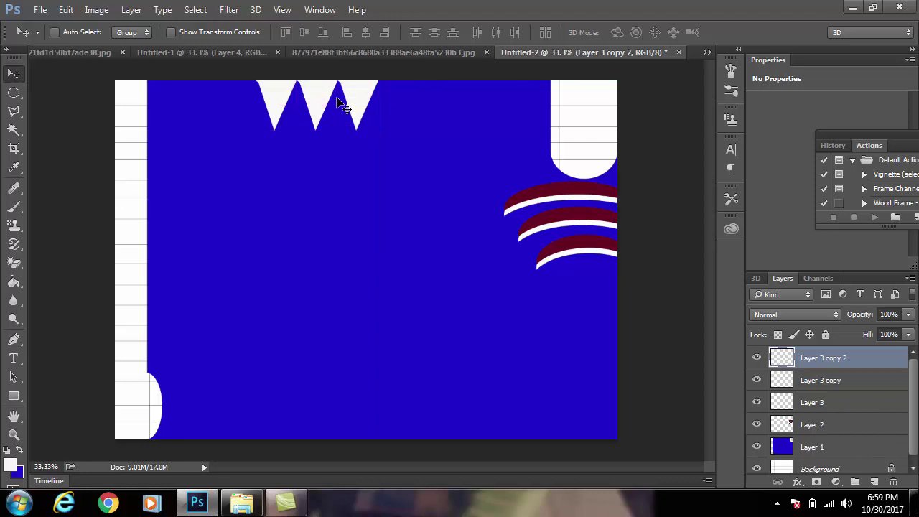
key("ctrl+t")
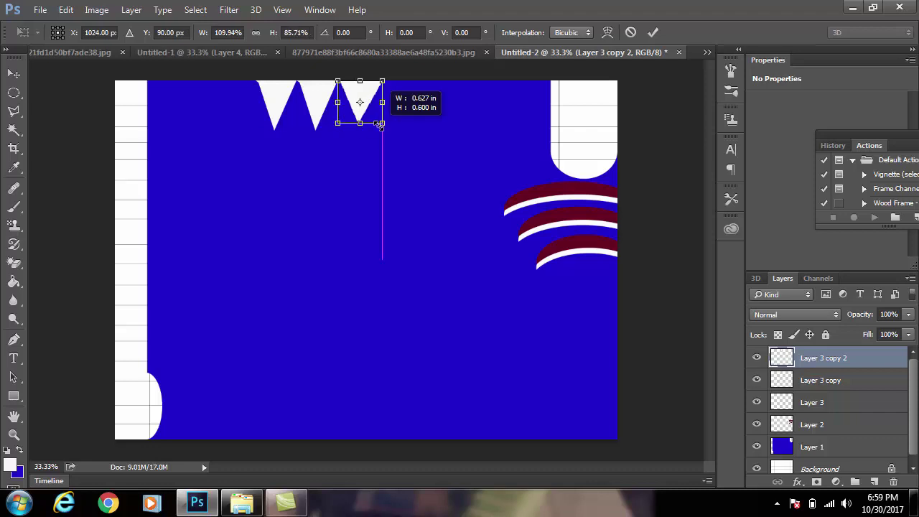
left_click_drag(378, 133, 374, 127)
key("Return")
- Make the second triangle (Layer 3 copy) shorter
right_click(323, 107)
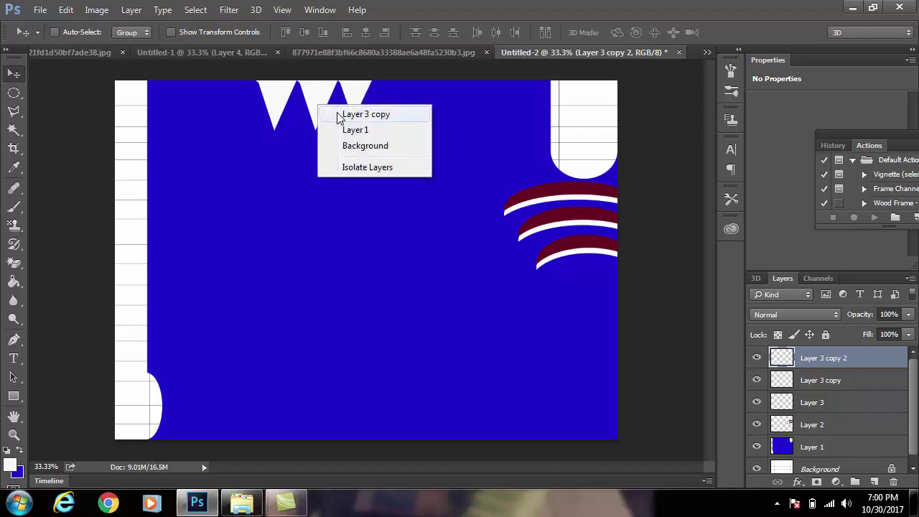
left_click(338, 114)
key("ctrl")
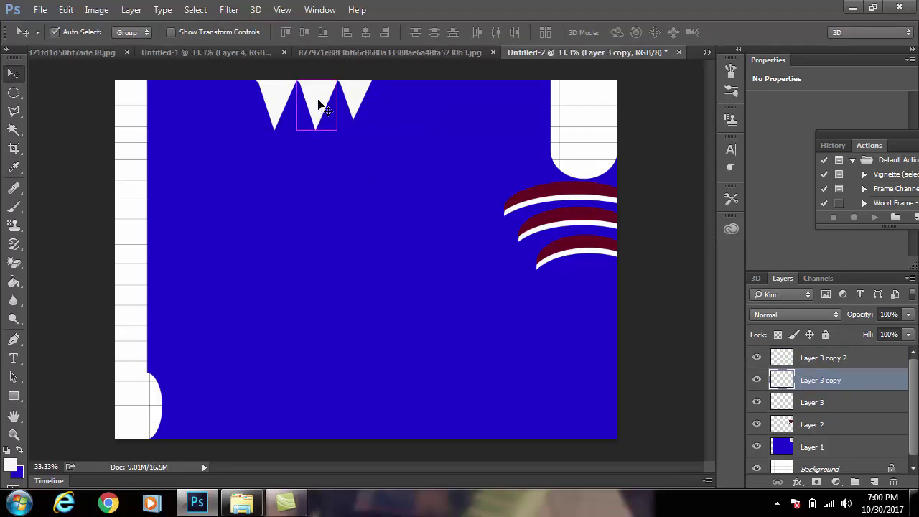
key("ctrl+t")
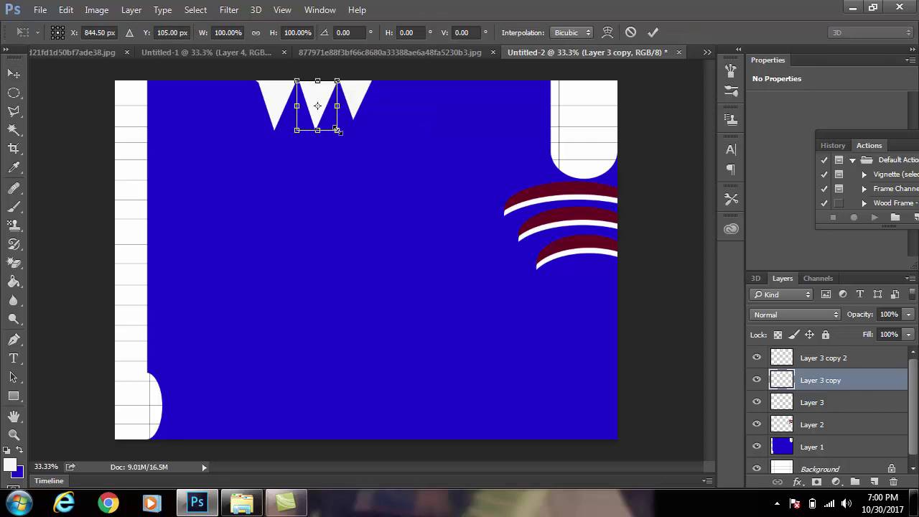
left_click_drag(337, 128, 338, 119)
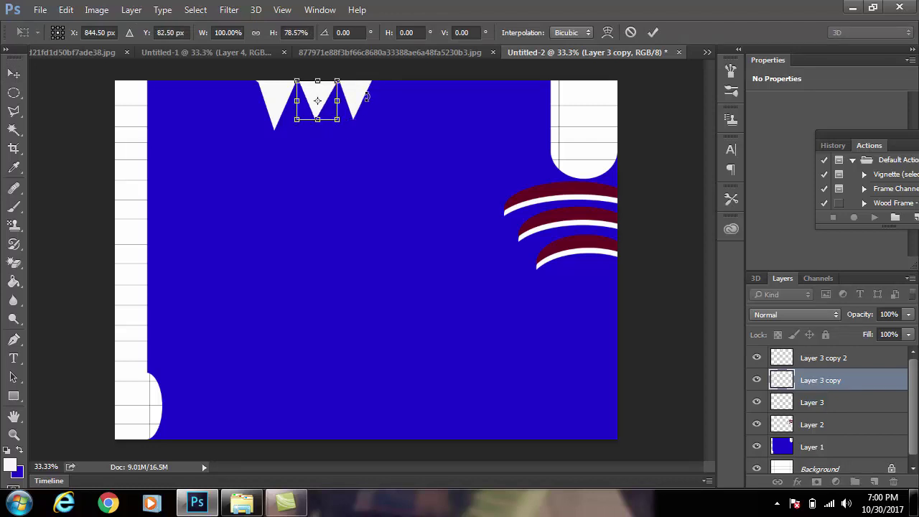
key("Return")
- Shrink the third triangle (Layer 3 copy 2) further and merge the copies into Layer 3
right_click(362, 95)
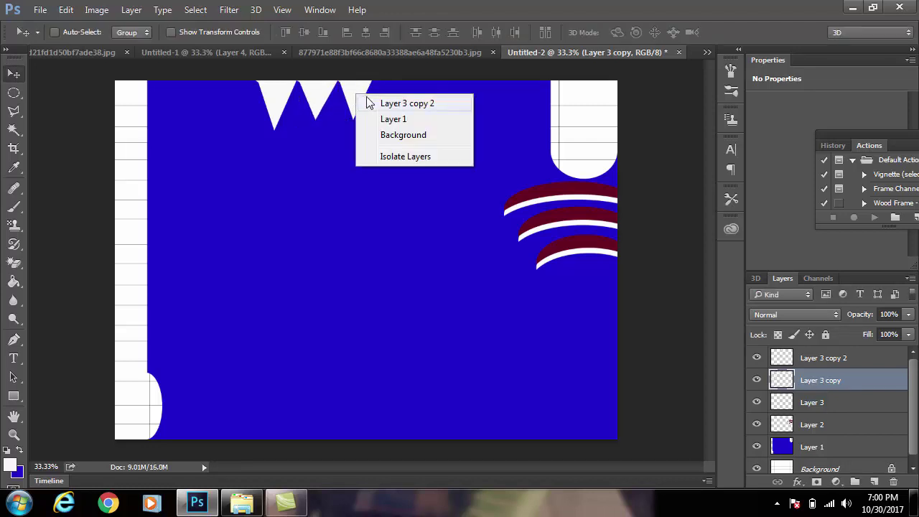
left_click(371, 103)
key("ctrl+t")
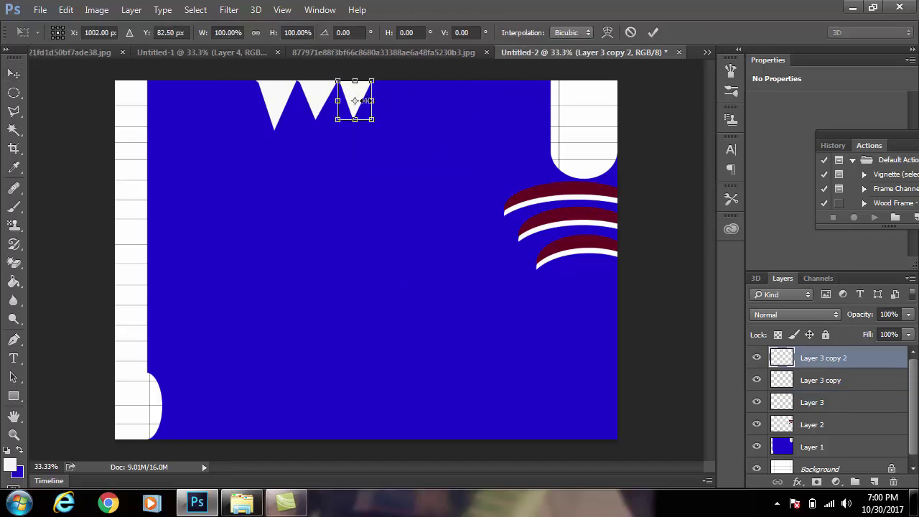
left_click_drag(371, 119, 367, 113)
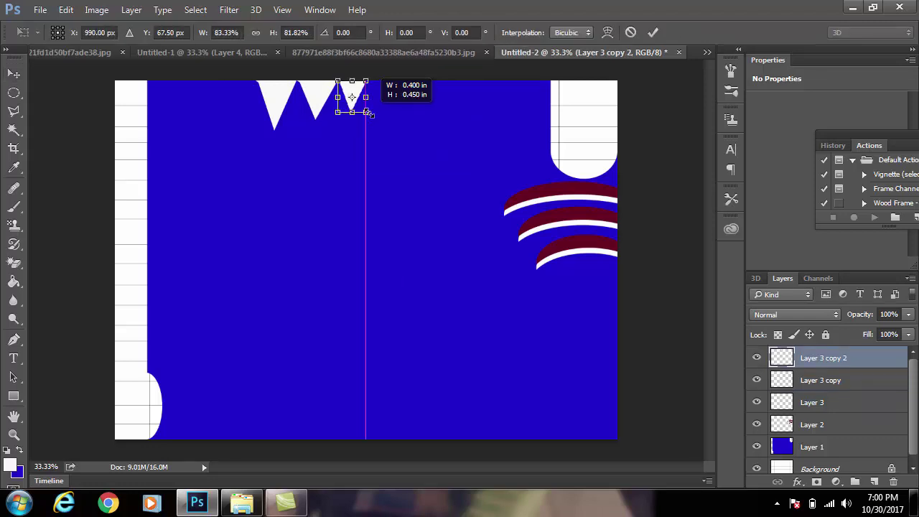
key("Return")
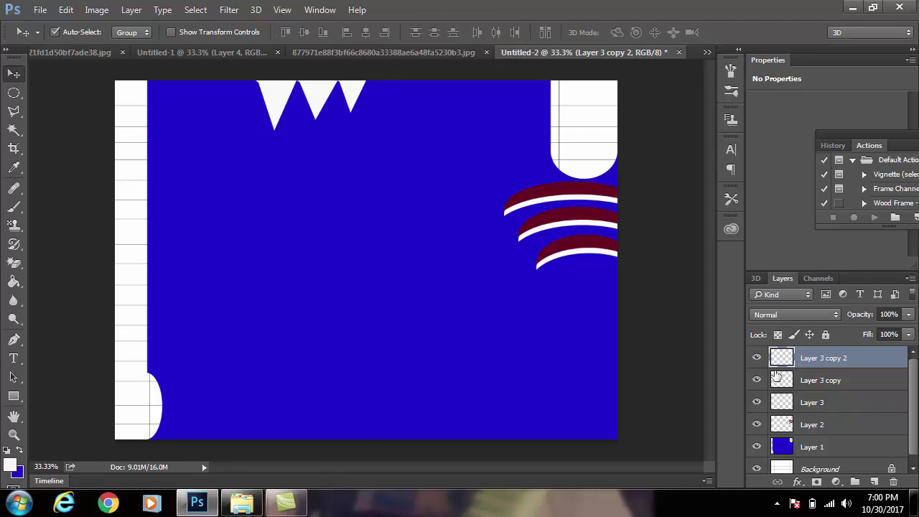
key("ctrl+e")
key("ctrl+e")
key("ctrl")
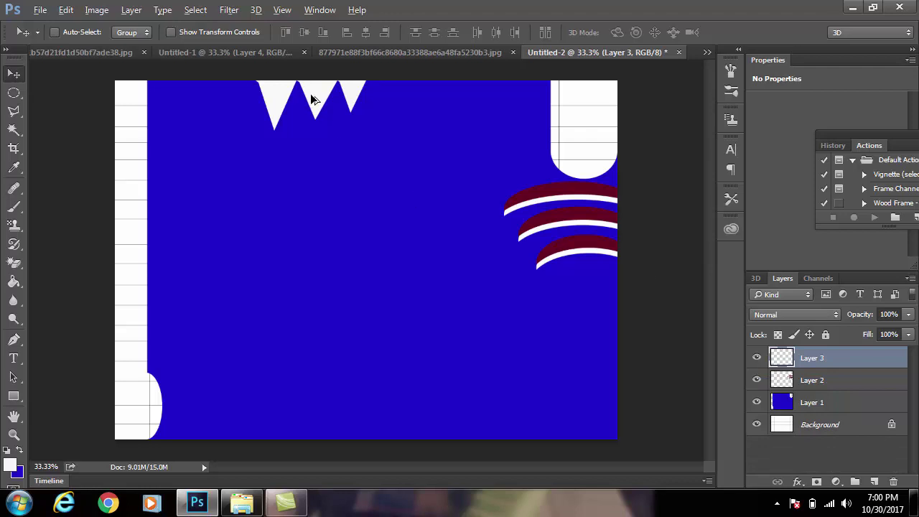
- Copy the triangle row down to the canvas bottom and flip it vertically
left_click_drag(312, 100, 302, 386)
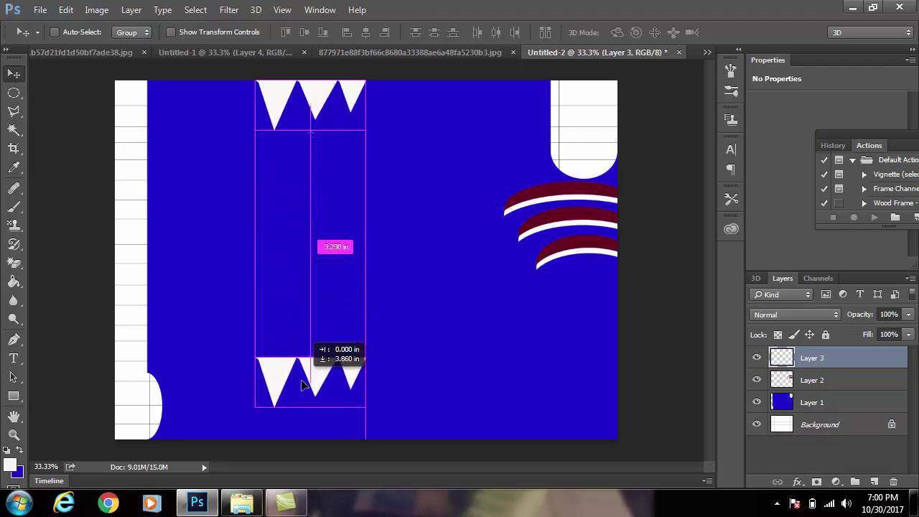
left_click_drag(302, 387, 302, 407)
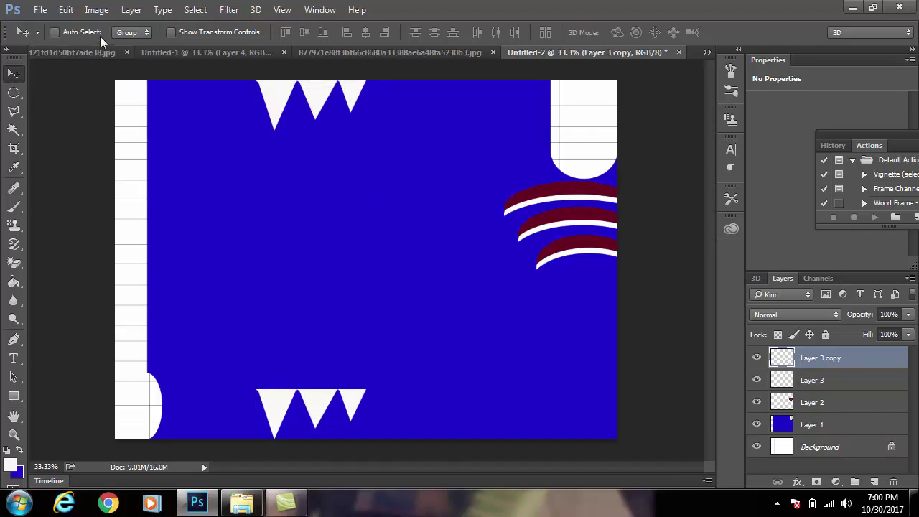
left_click(66, 9)
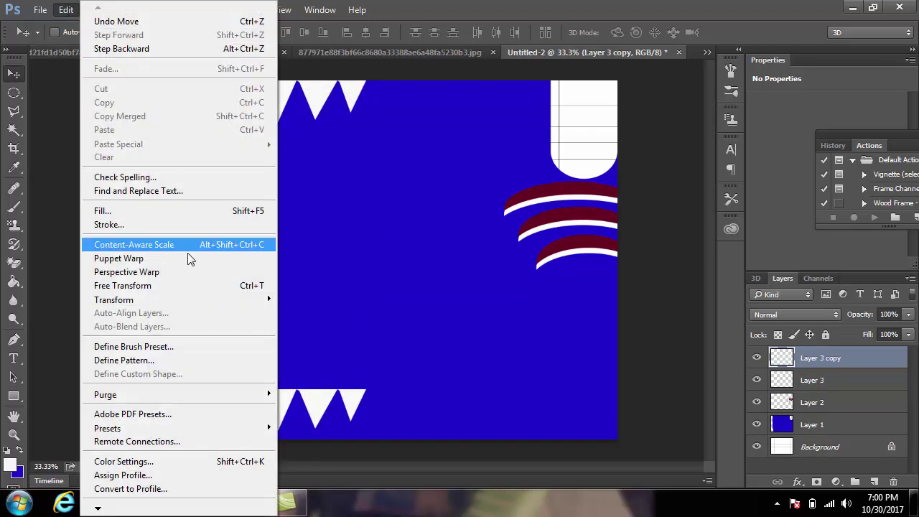
mouse_move(113, 300)
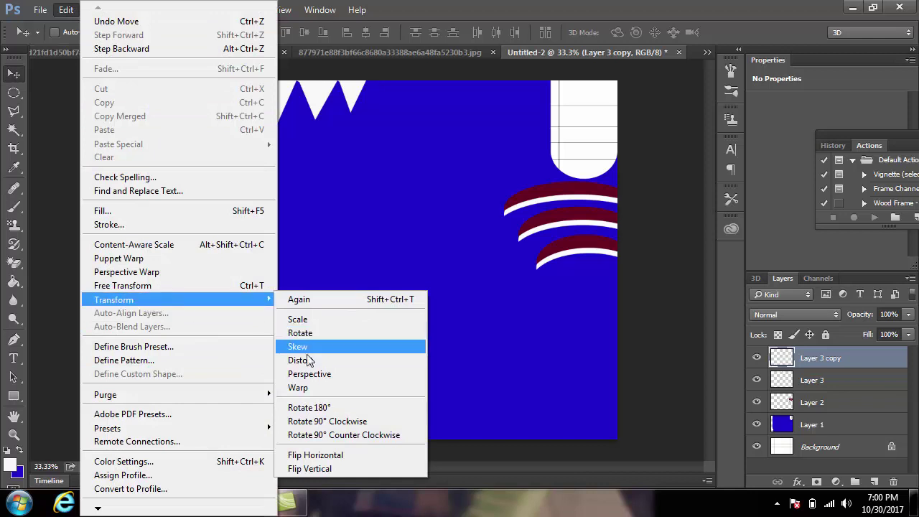
left_click(343, 469)
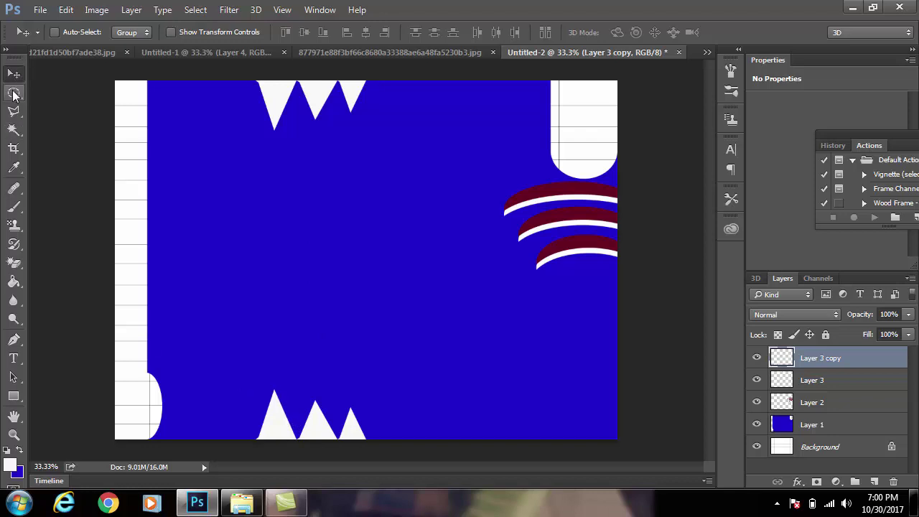
- Set the Rectangular Marquee style to Fixed Size
left_click(14, 94)
left_click(54, 90)
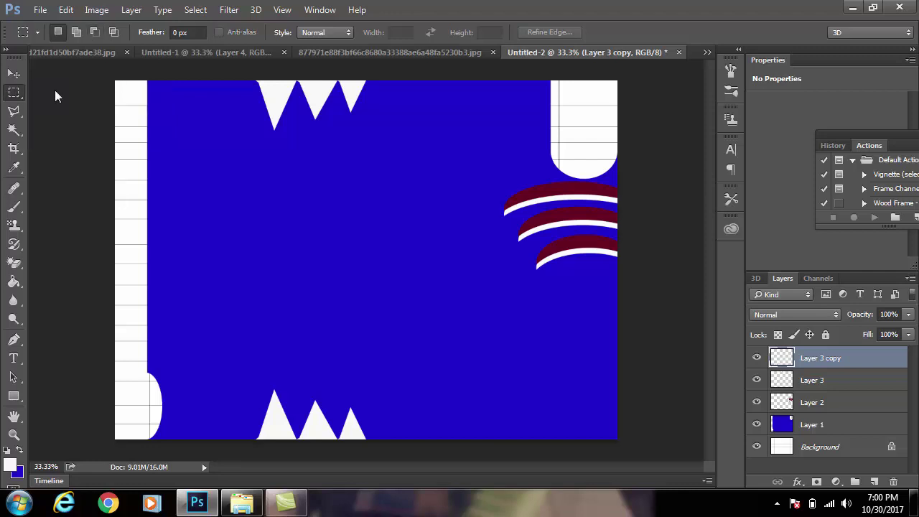
left_click(307, 33)
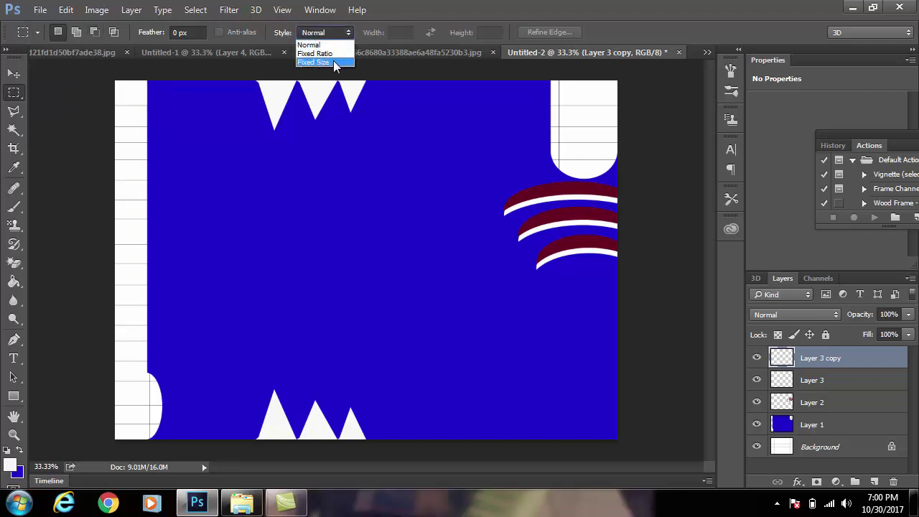
left_click(334, 63)
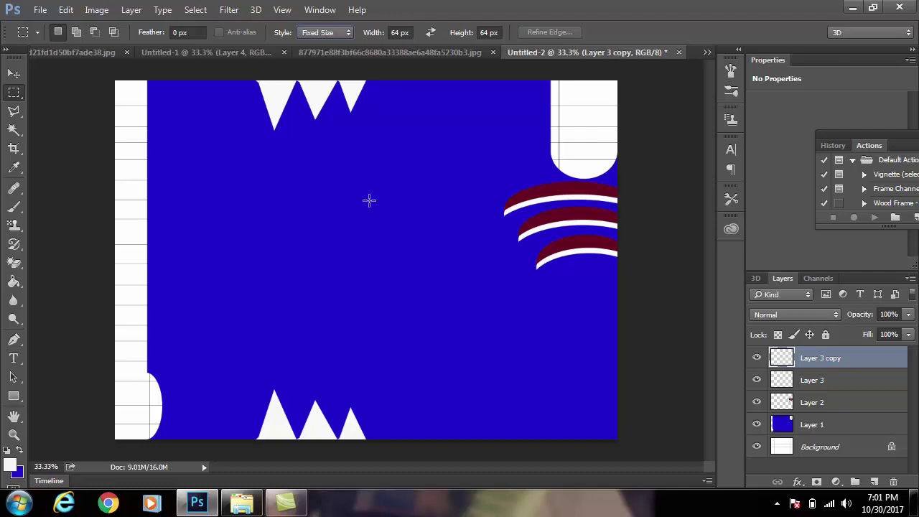
- Merge the flipped copy into Layer 3 and add a new empty Layer 4
left_click(14, 73)
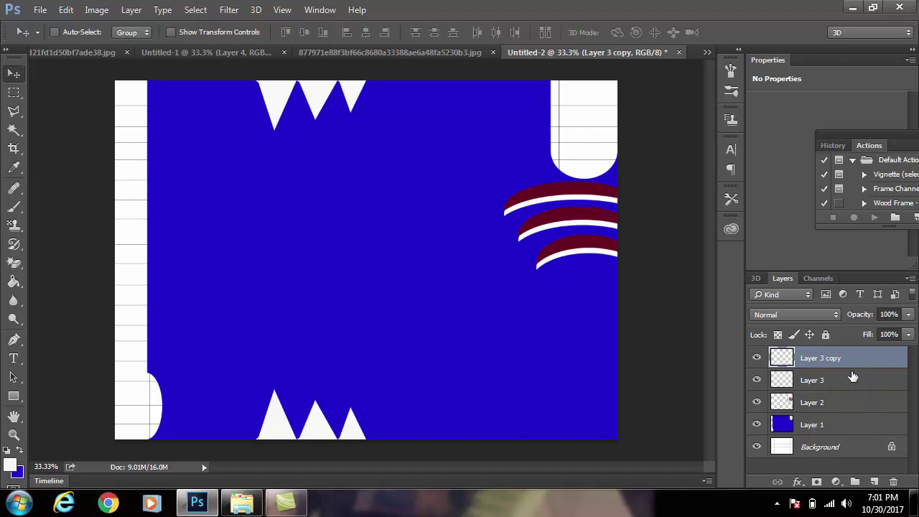
key("Delete")
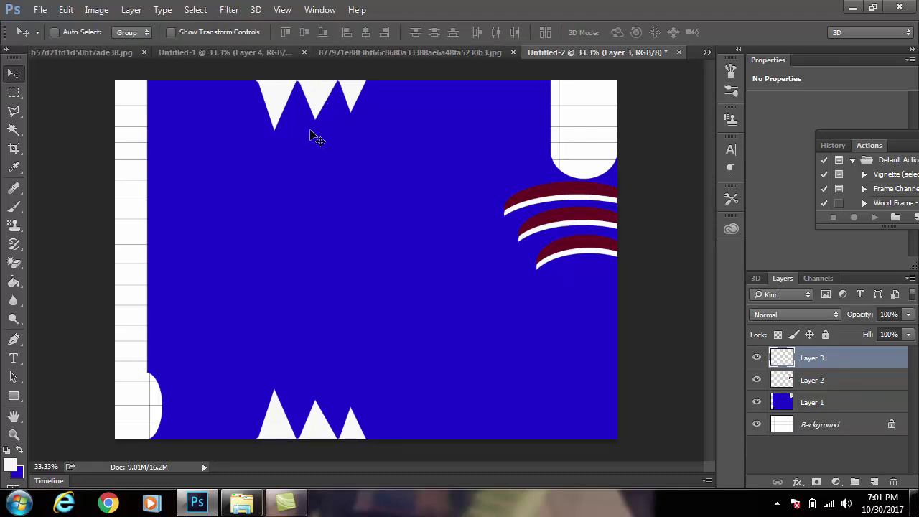
key("ctrl+shift+n")
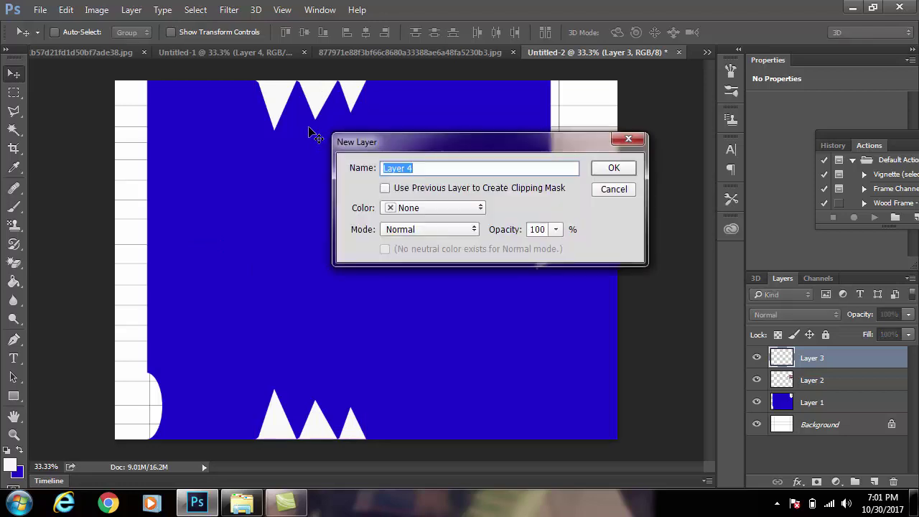
key("Return")
- Replace the trial 64 px selection size with a fixed 120 × 120 px marquee
left_click(15, 93)
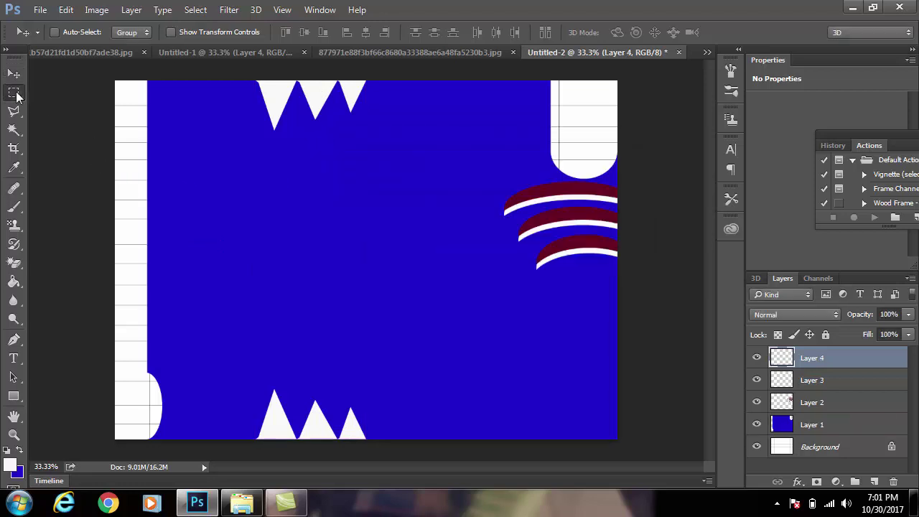
left_click(343, 156)
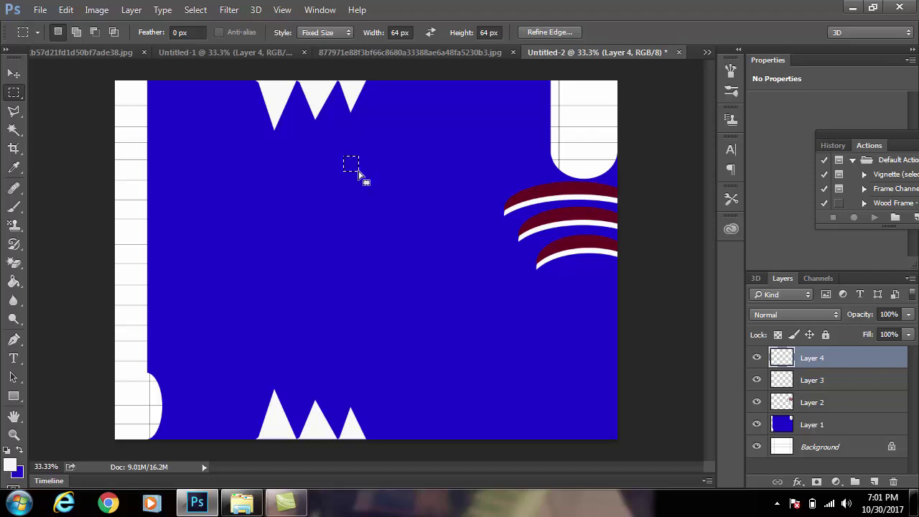
left_click(359, 176)
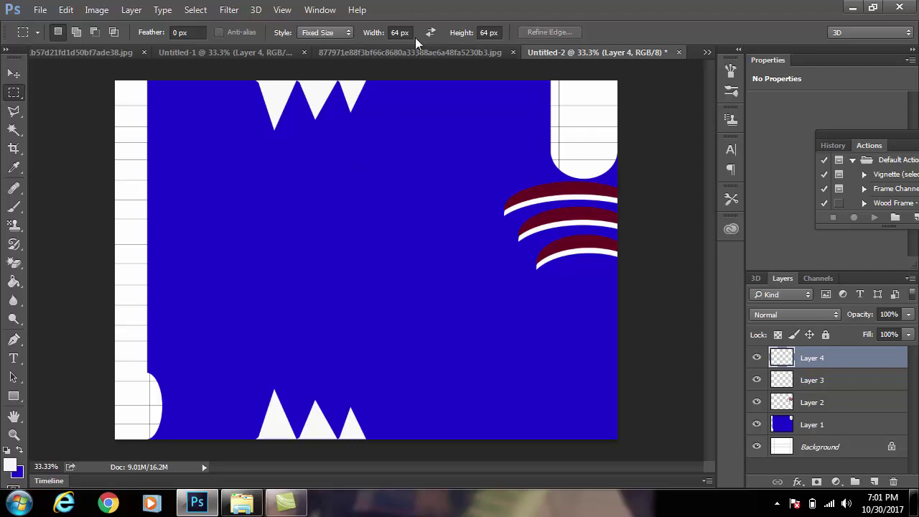
left_click(400, 32)
type("12")
type("0")
key("Tab")
type("120")
key("Return")
- Fill a 120 px square selection in the upper middle with white, then deselect
left_click(362, 171)
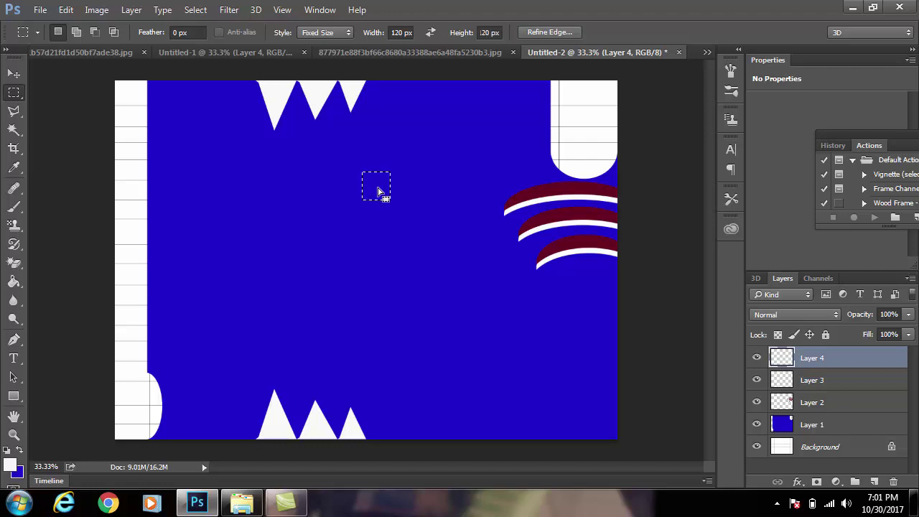
key("alt+BackSpace")
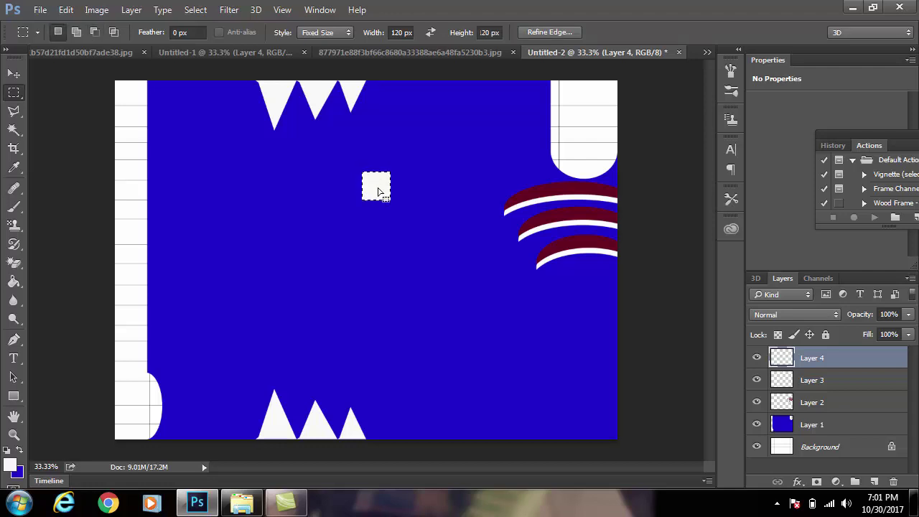
key("ctrl+d")
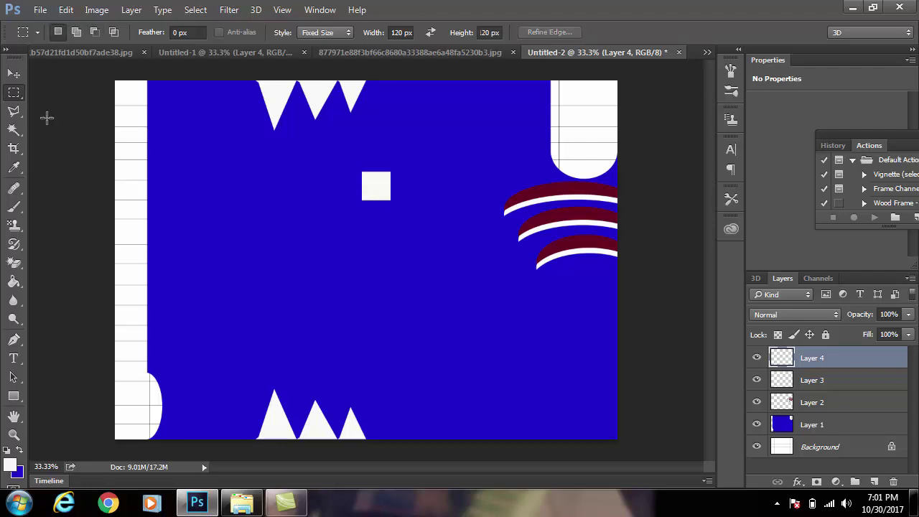
left_click(13, 74)
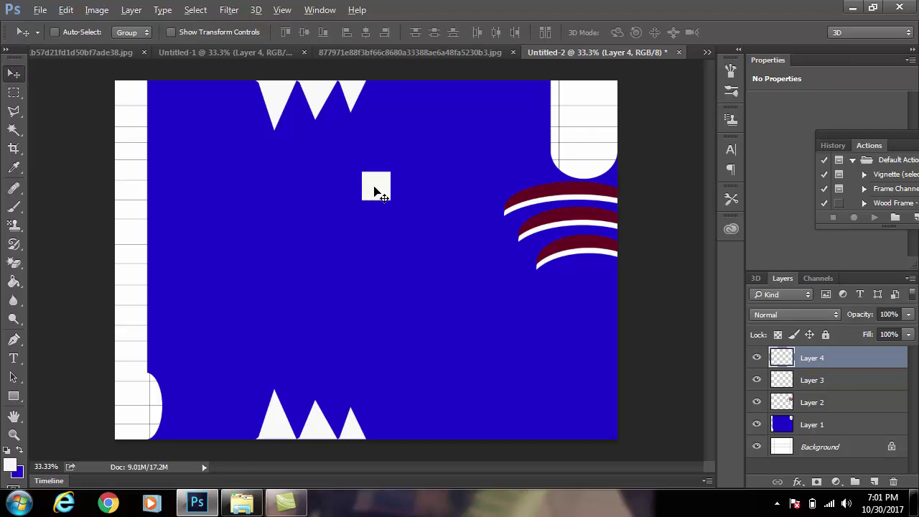
- Alt-drag copies of the white square diagonally down-left and nudge the lowest one down
left_click_drag(374, 190, 343, 213)
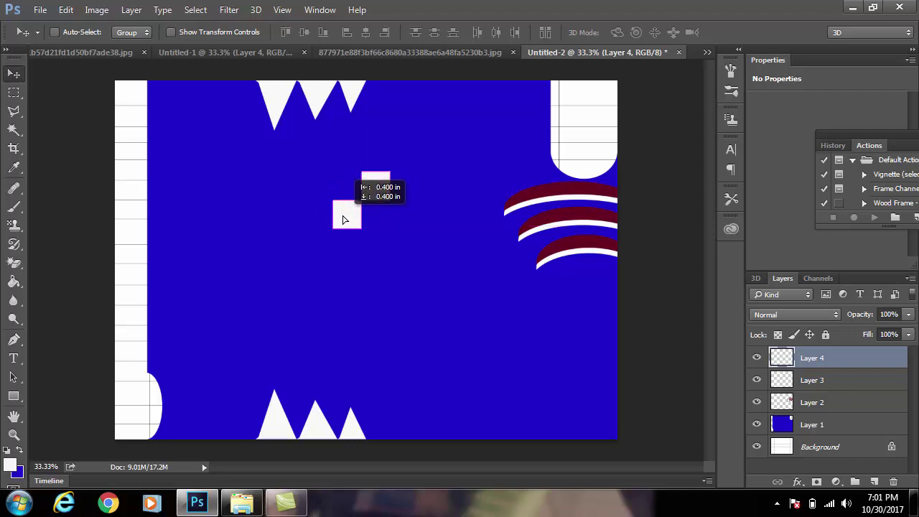
mouse_move(342, 214)
left_mouse_down()
mouse_move(353, 219)
mouse_move(318, 242)
mouse_move(326, 245)
left_mouse_up()
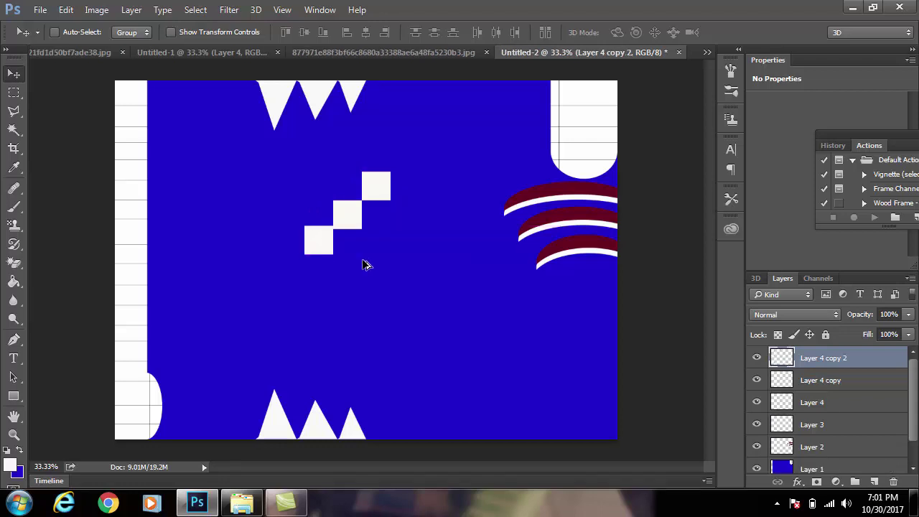
left_click_drag(324, 246, 306, 273)
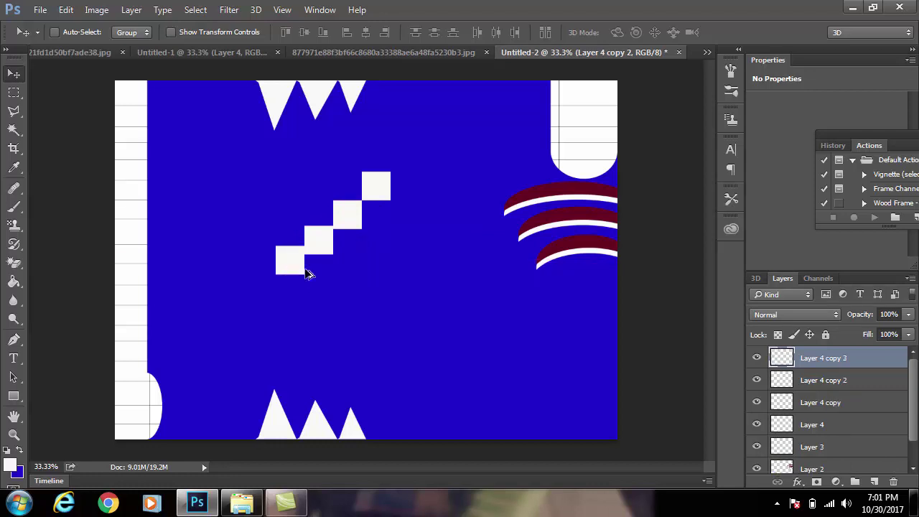
key("shift+Down")
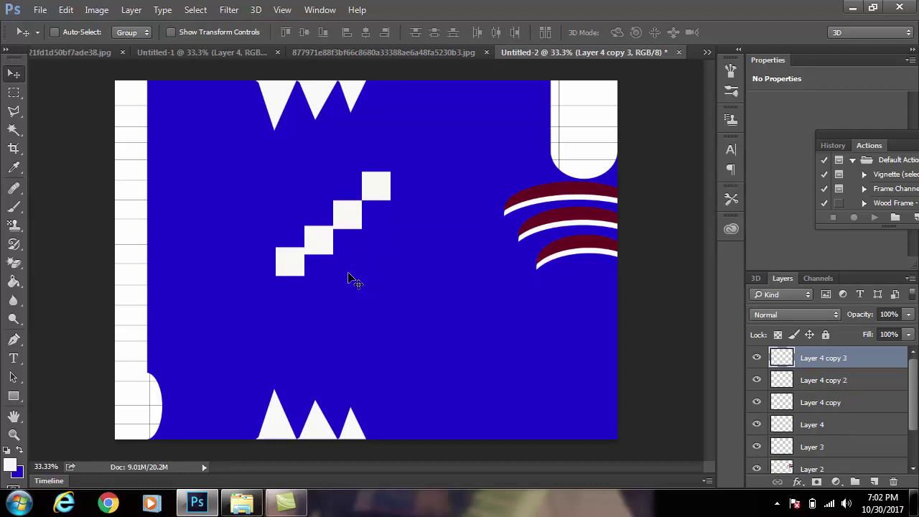
key("Down")
key("Down")
key("Down")
key("Down")
key("Down")
key("Down")
key("Down")
key("Down")
key("Down")
key("Down")
key("Down")
key("ctrl")
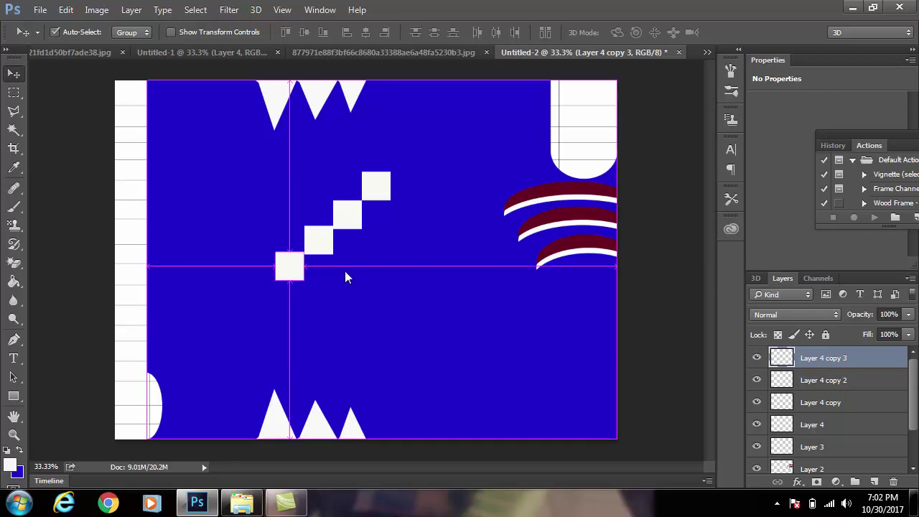
key("ctrl+n")
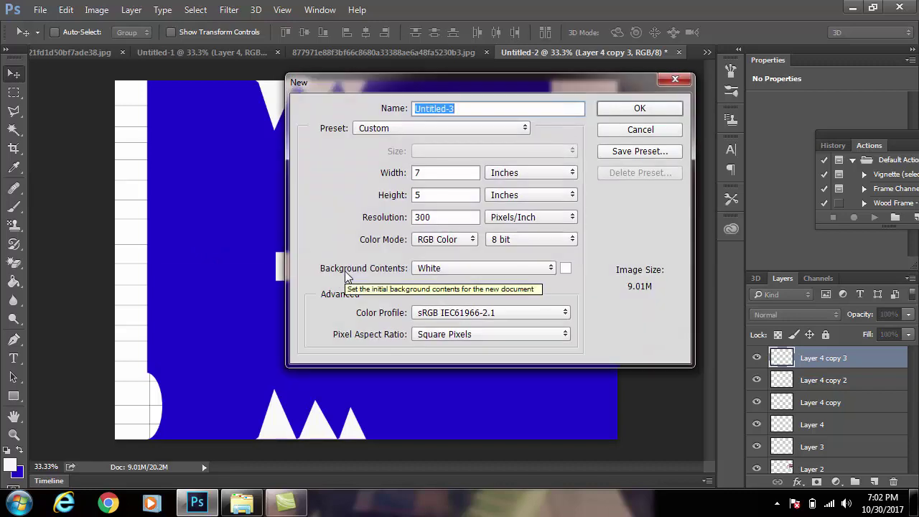
- Create a 7 × 5 inch document and fill its Background with dark navy (0c0550)
key("Return")
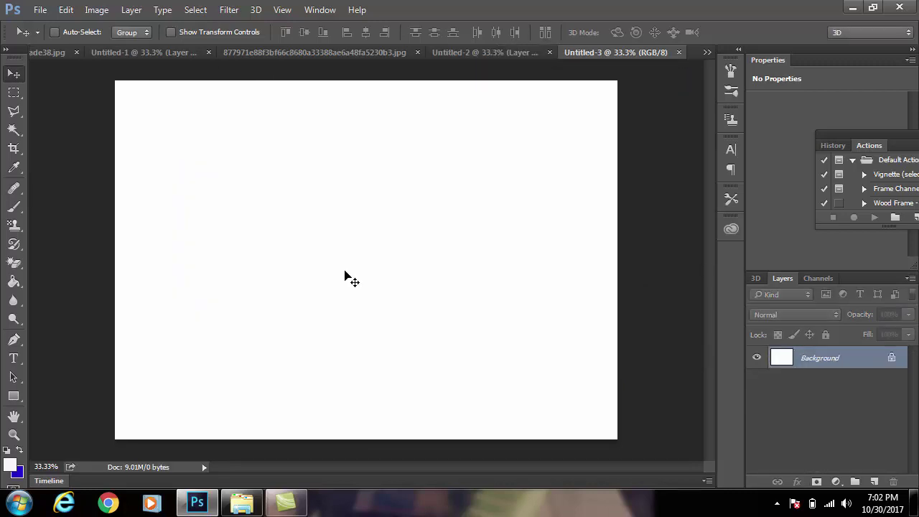
left_click(18, 476)
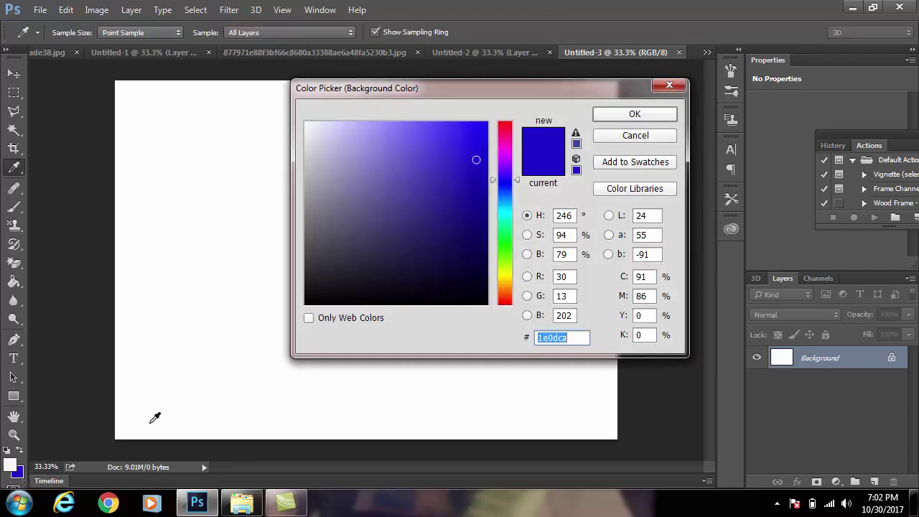
left_click(476, 247)
left_click(660, 114)
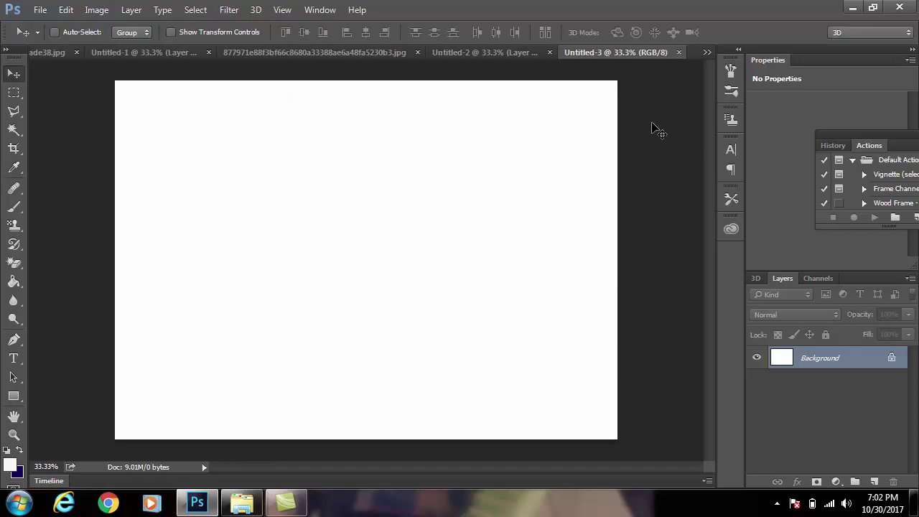
key("ctrl+BackSpace")
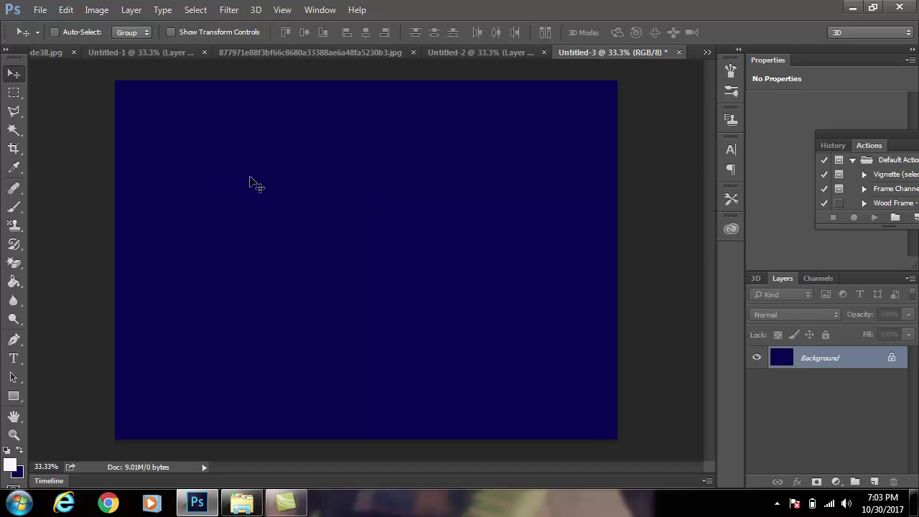
- Add Layer 1 and set the Elliptical Marquee feather to 15 px
key("ctrl")
key("ctrl+shift+n")
key("Return")
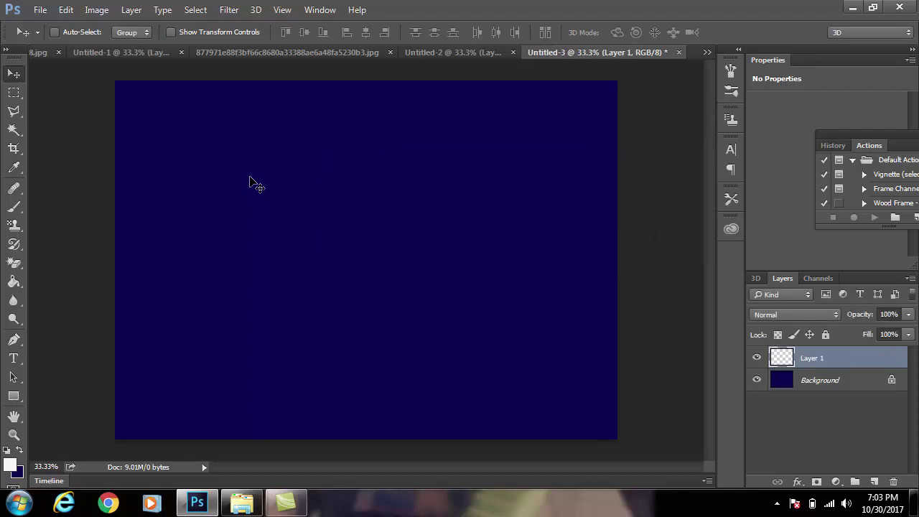
left_click(13, 95)
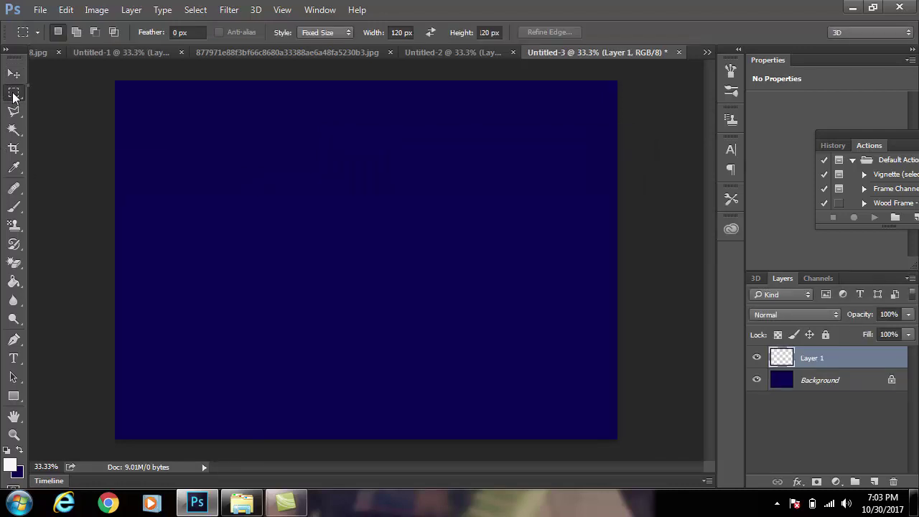
right_click(13, 96)
left_click(53, 106)
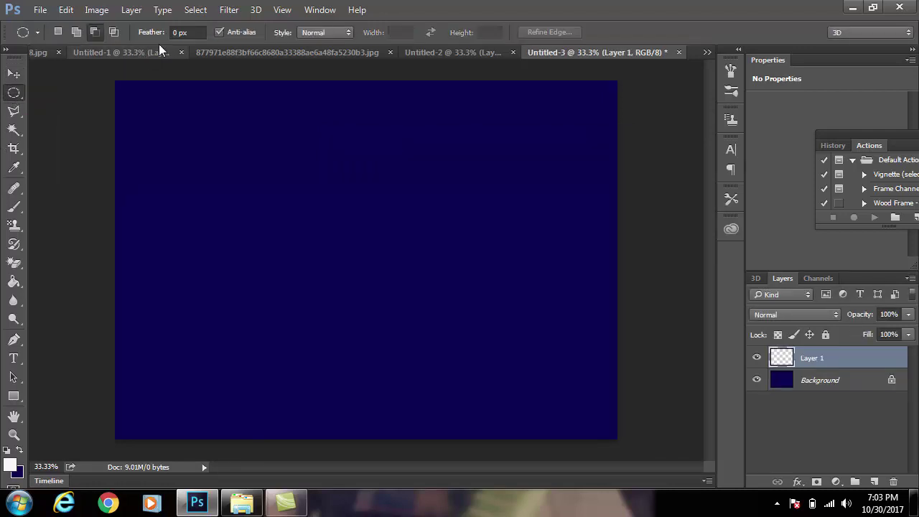
left_click(178, 32)
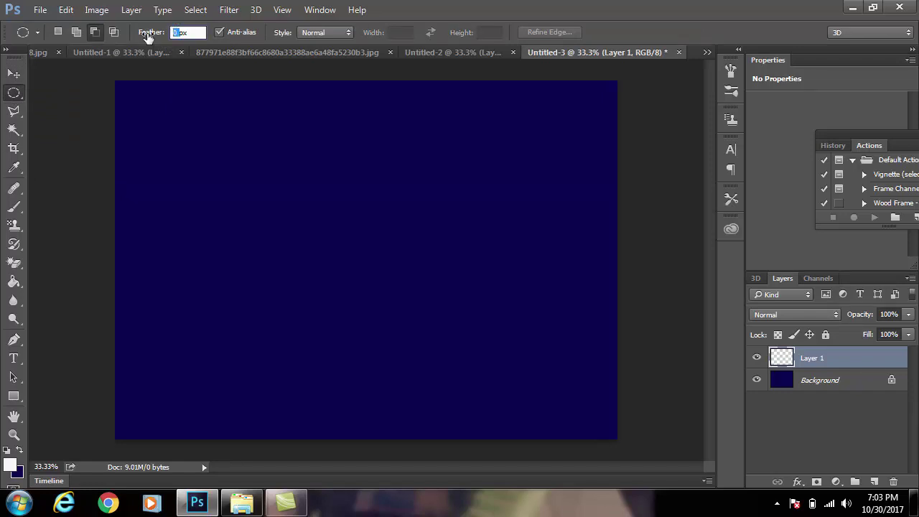
type("15")
key("Return")
- Select a feathered circle top-left, then subtract an offset 0 px-feather circle to form a crescent
left_click_drag(160, 99, 248, 181)
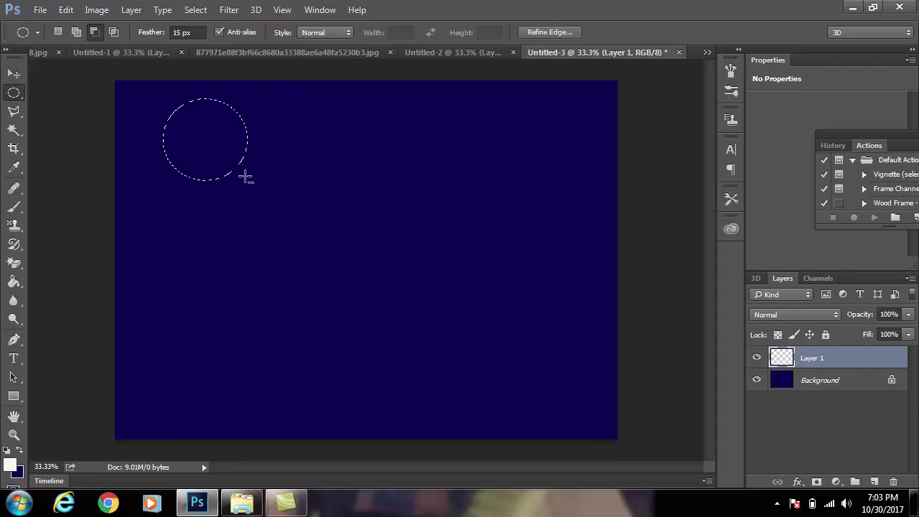
left_click(178, 33)
type("0")
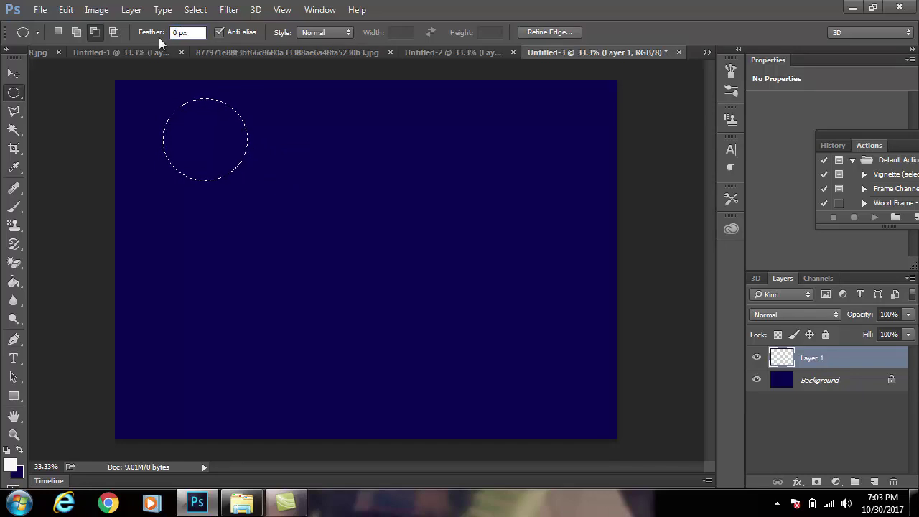
key("Return")
left_click(77, 31)
left_click(94, 32)
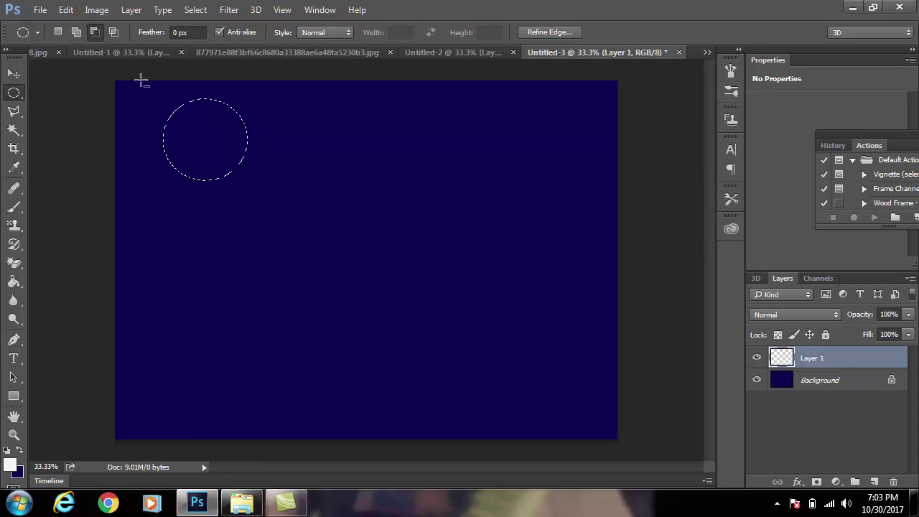
left_click_drag(278, 99, 189, 176)
- Fill the crescent white, deselect it, and add a new Layer 2
key("alt+BackSpace")
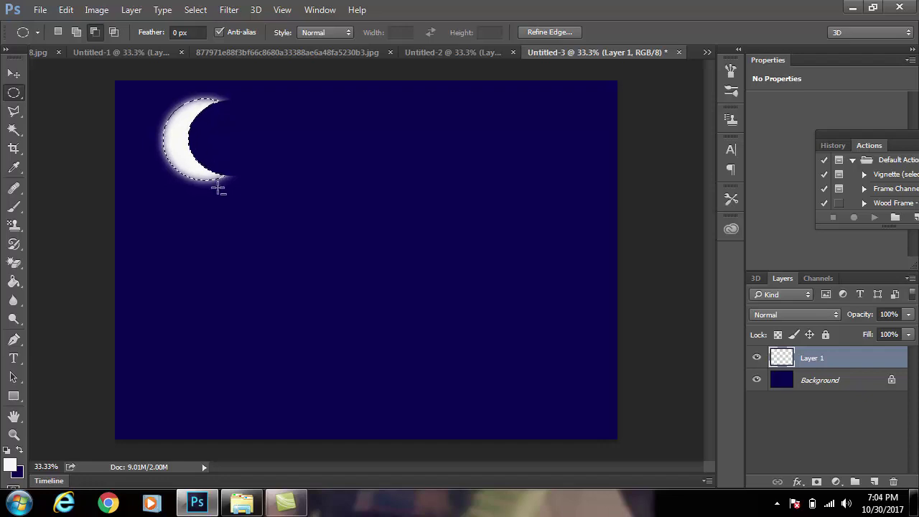
key("ctrl+d")
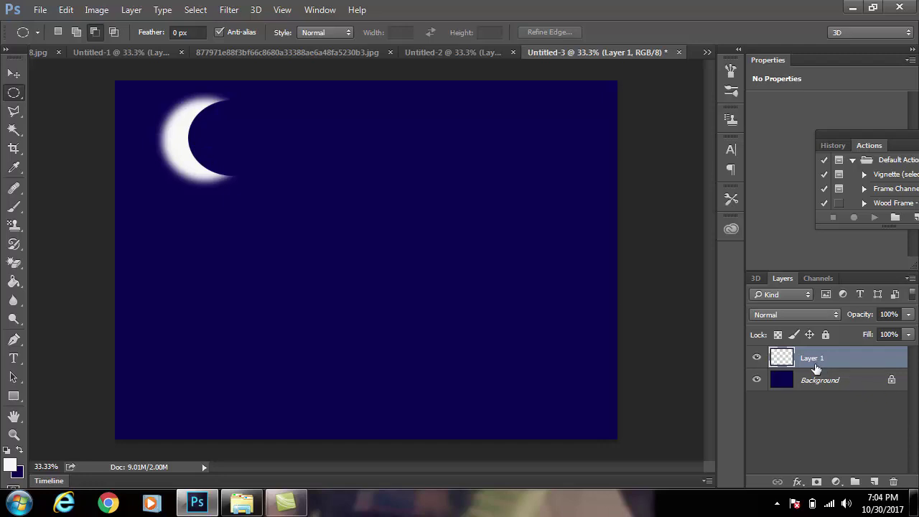
key("ctrl+shift+n")
key("Return")
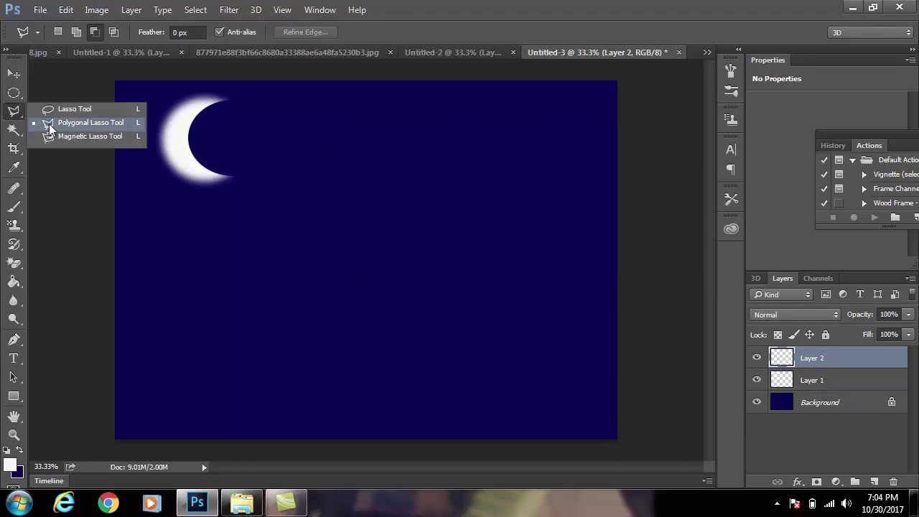
- Outline a jagged treeline across the lower canvas with the Polygonal Lasso
left_click(55, 122)
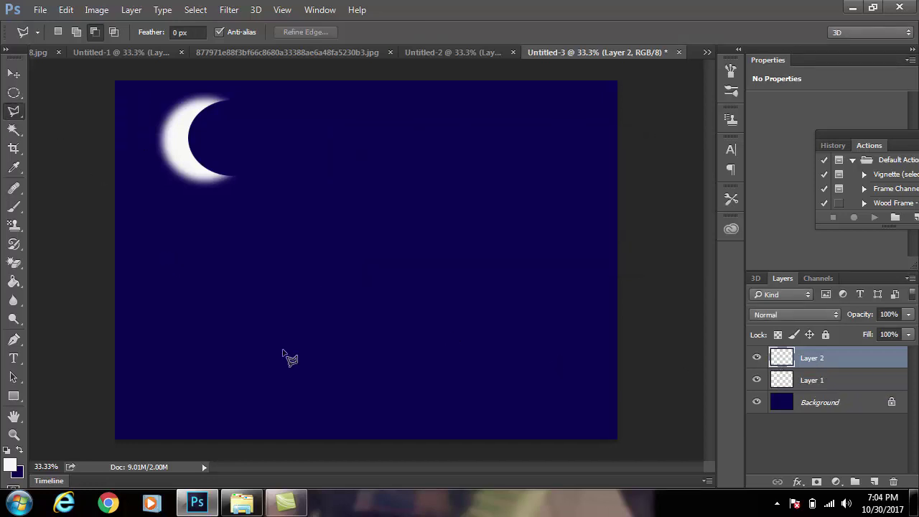
left_click(617, 440)
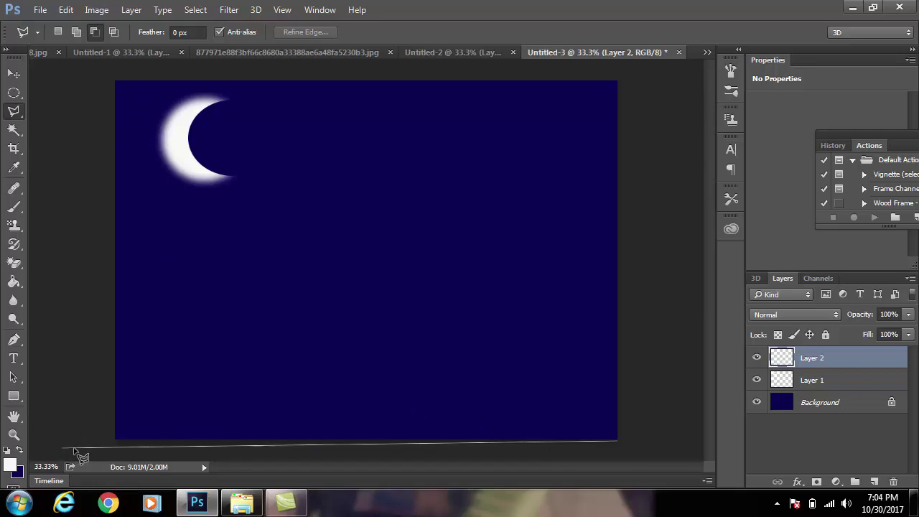
left_click(115, 438)
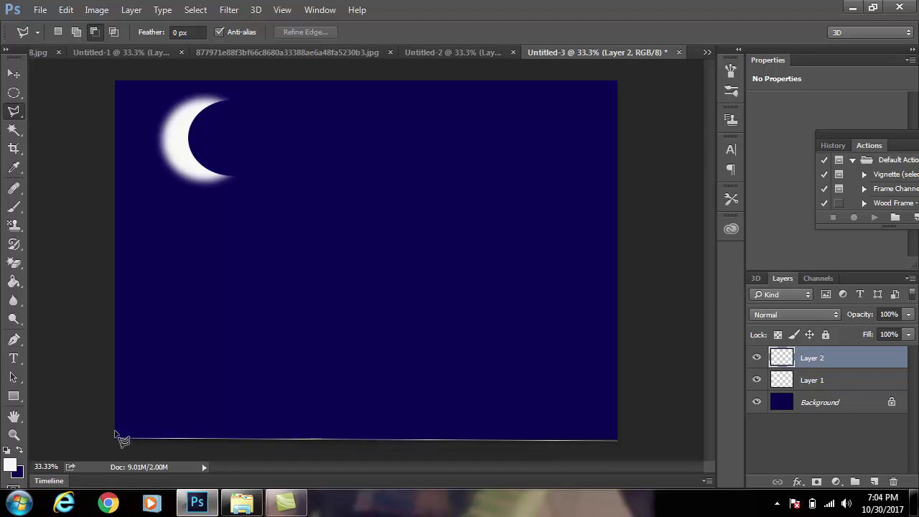
left_click(146, 286)
mouse_move(166, 322)
left_mouse_down()
mouse_move(176, 294)
mouse_move(180, 314)
mouse_move(201, 325)
mouse_move(213, 311)
mouse_move(596, 285)
mouse_move(616, 306)
left_mouse_up()
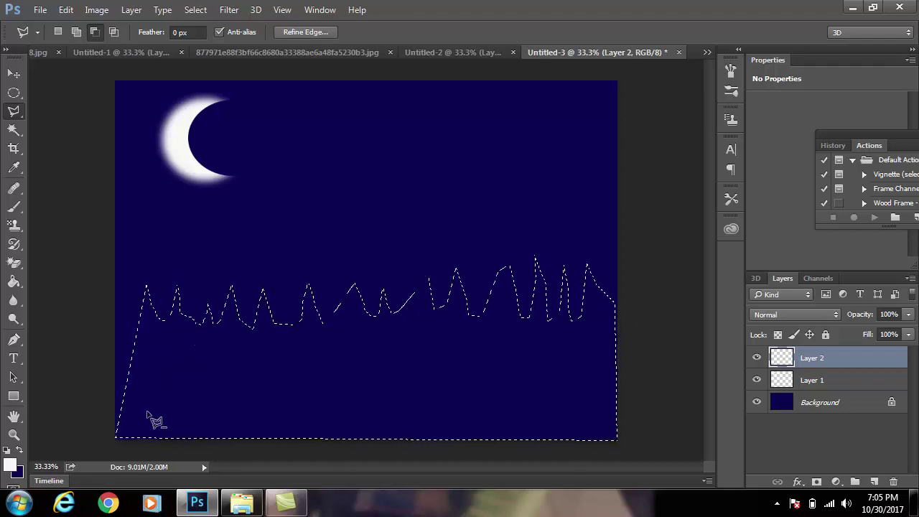
- Fill the treeline selection with near-black and deselect
left_click(12, 465)
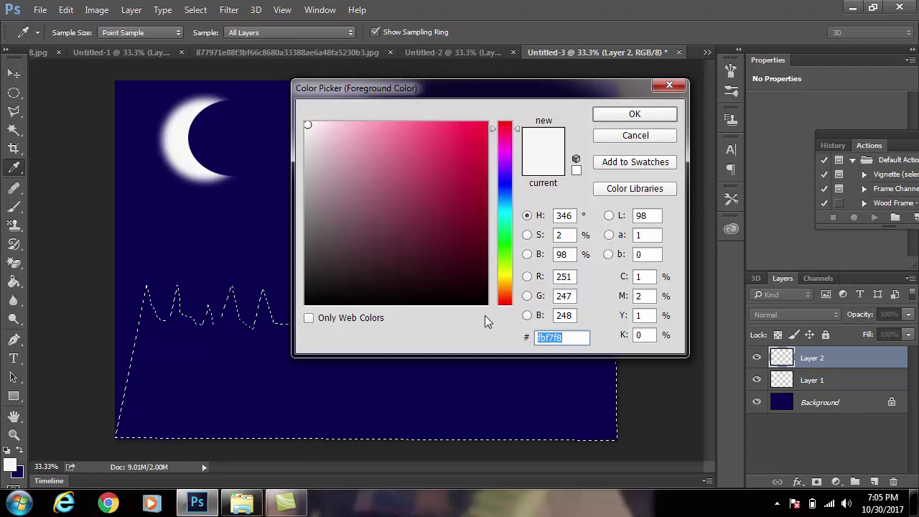
left_click(478, 301)
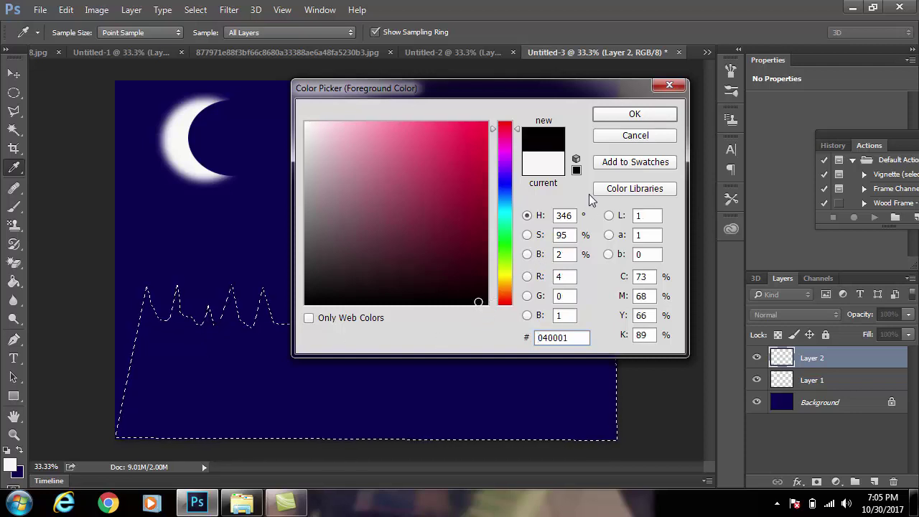
left_click(613, 114)
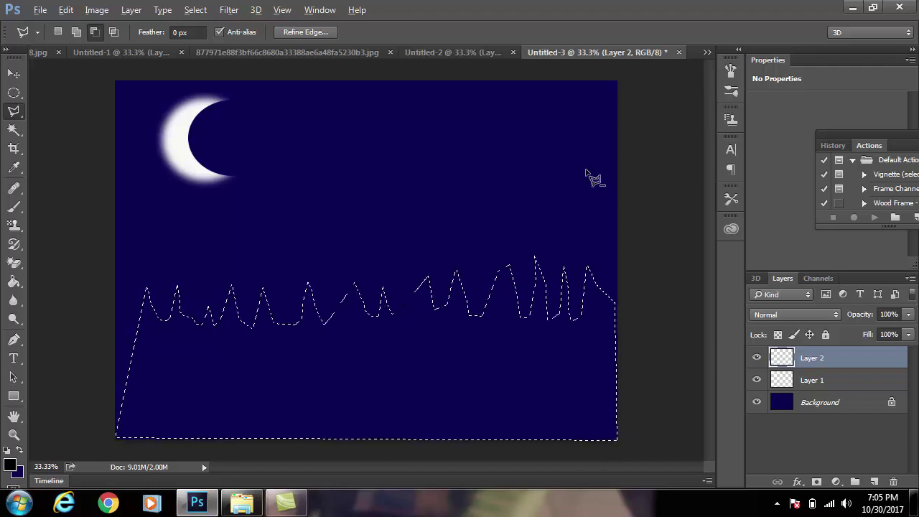
key("alt+BackSpace")
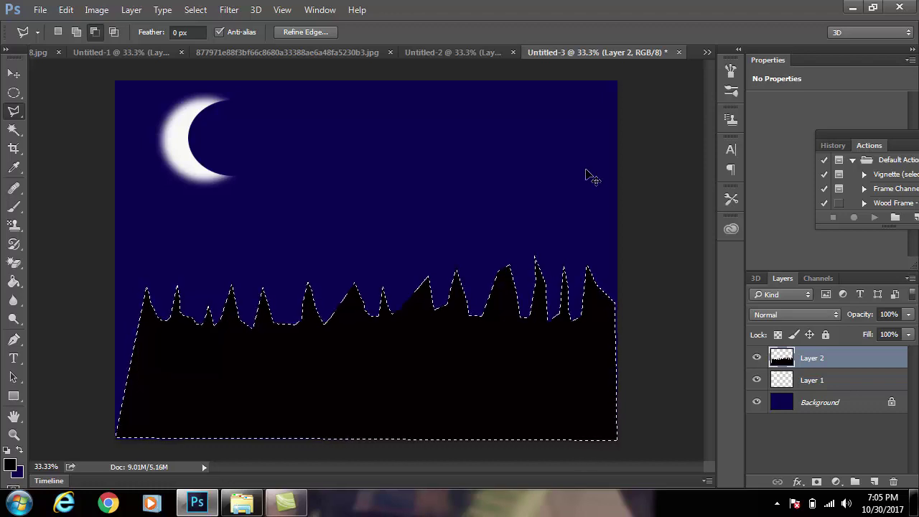
key("ctrl+d")
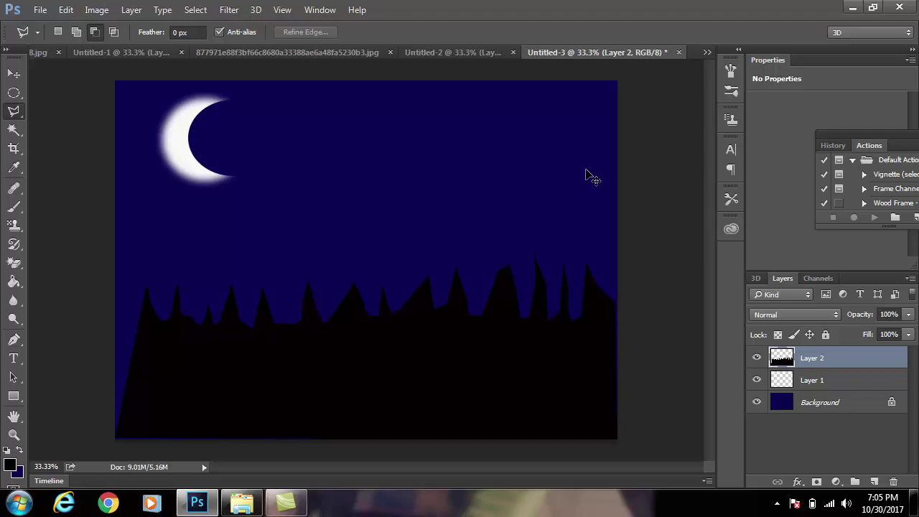
key("ctrl+t")
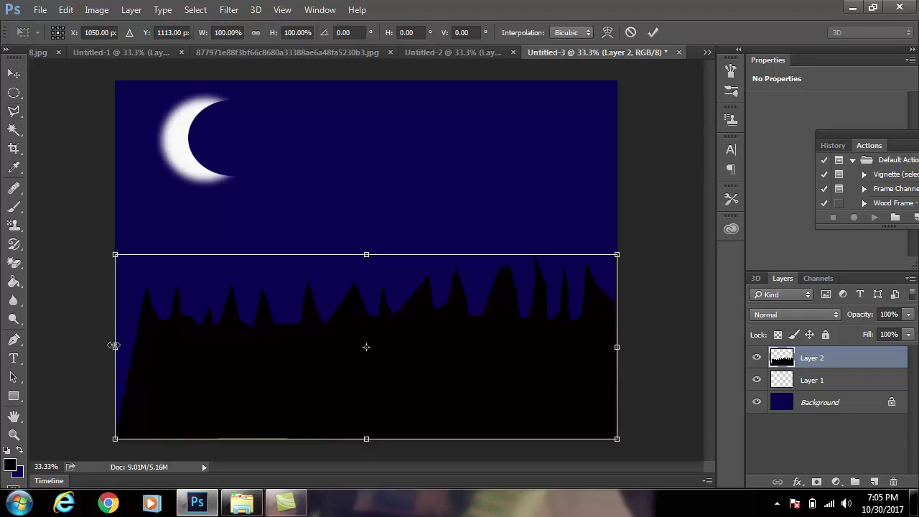
- Stretch the treeline leftward to the canvas edge and apply the transform
left_click_drag(114, 347, 87, 346)
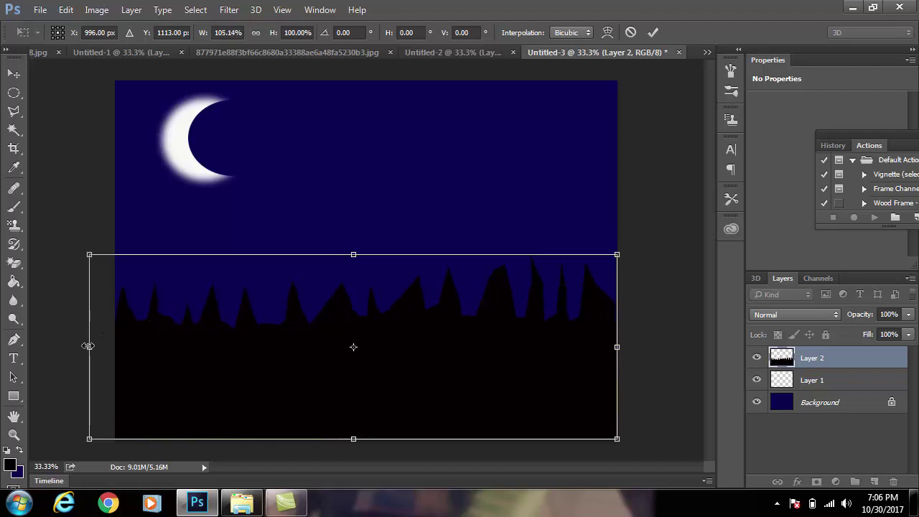
key("l")
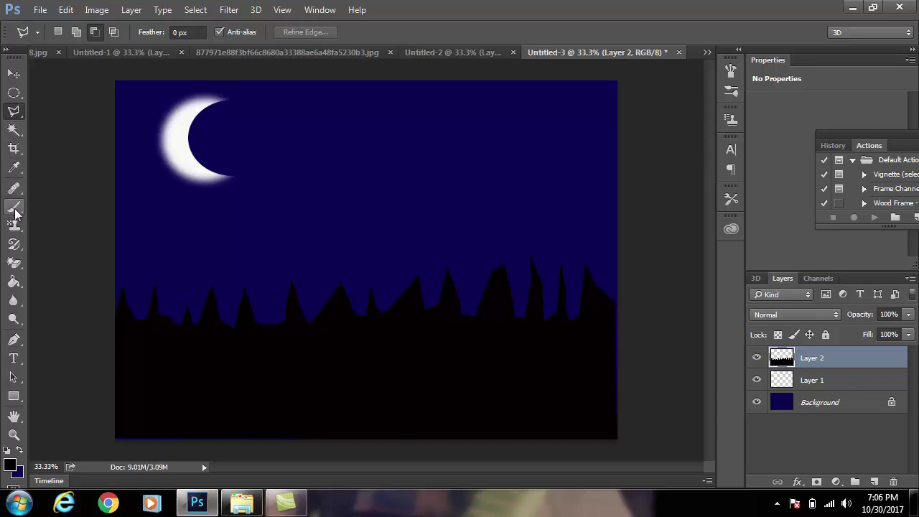
- Add a new empty Layer 3 and select the Brush tool
key("ctrl+shift+n")
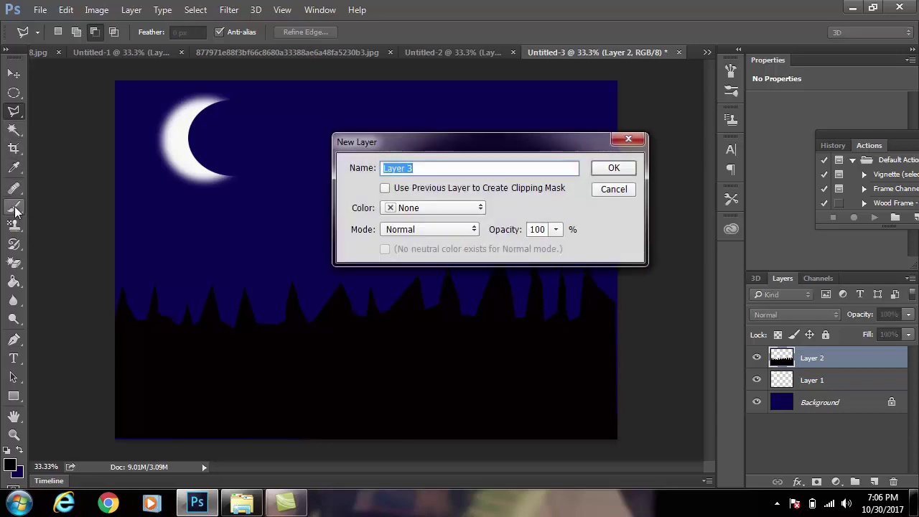
key("Return")
left_click(15, 208)
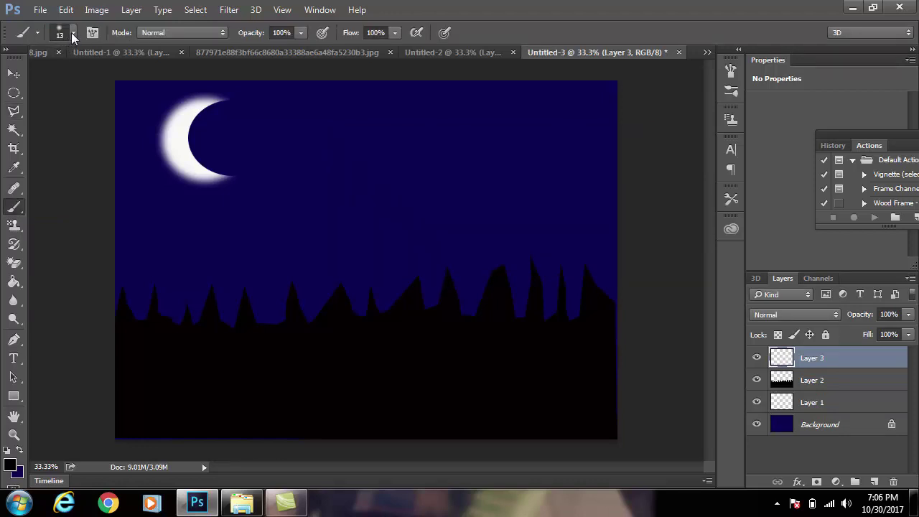
- Choose the 70 px brush preset from the Brush Preset picker
left_click(72, 33)
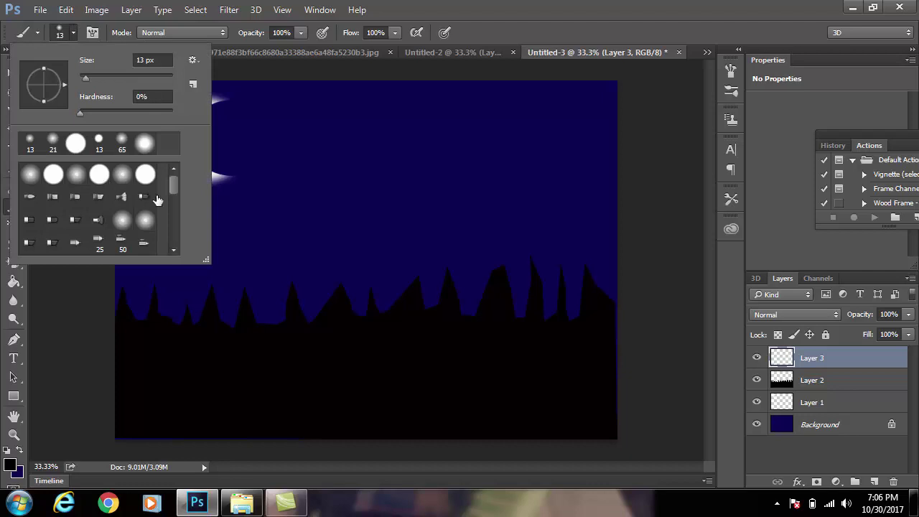
left_click(172, 250)
left_click(172, 250)
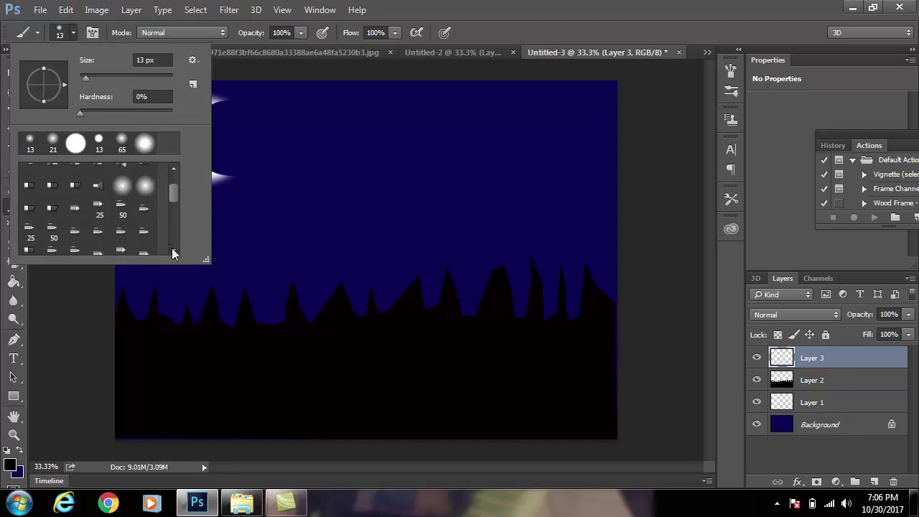
left_click(172, 250)
left_click(172, 250)
left_click(173, 250)
left_click(173, 250)
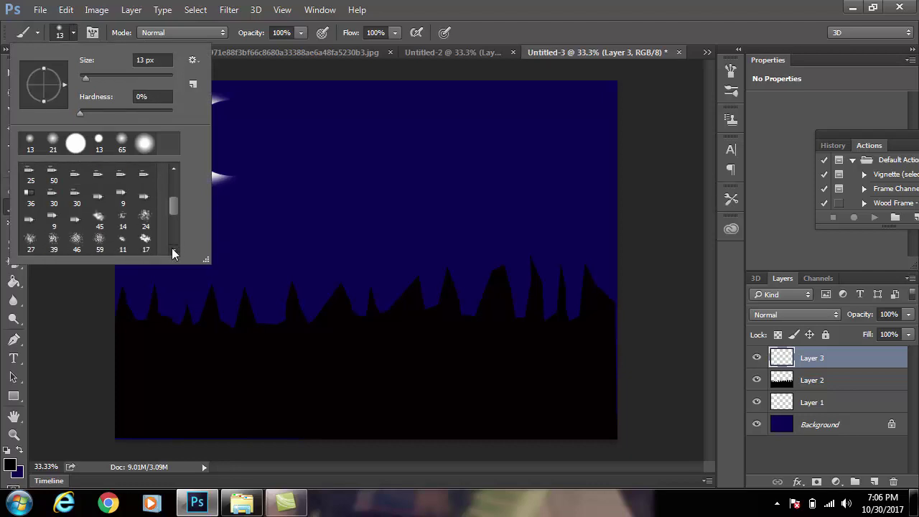
left_click(172, 249)
left_click(172, 250)
left_click(173, 250)
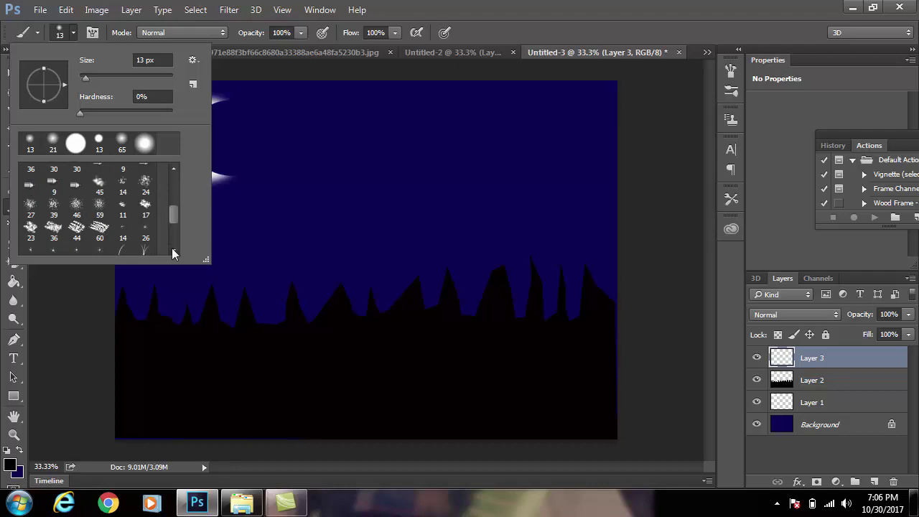
left_click(173, 250)
left_click(173, 250)
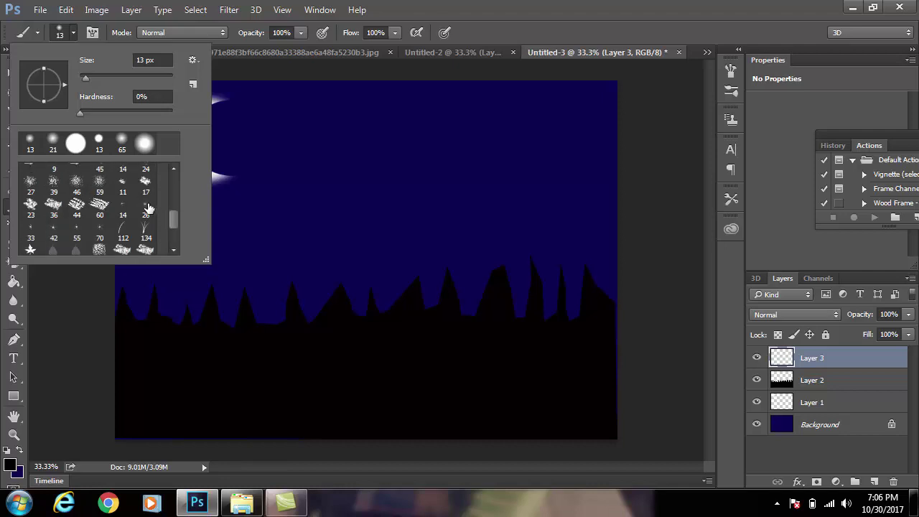
left_click(146, 208)
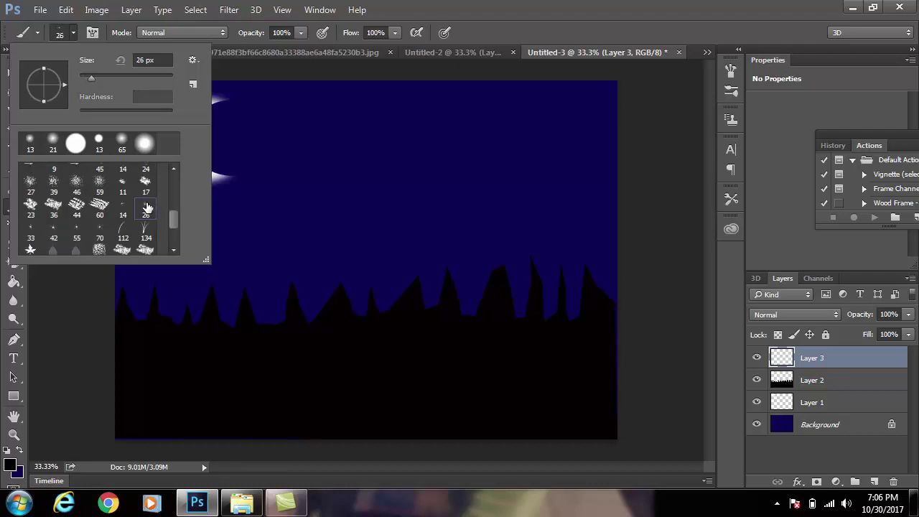
left_click(99, 228)
left_click(518, 31)
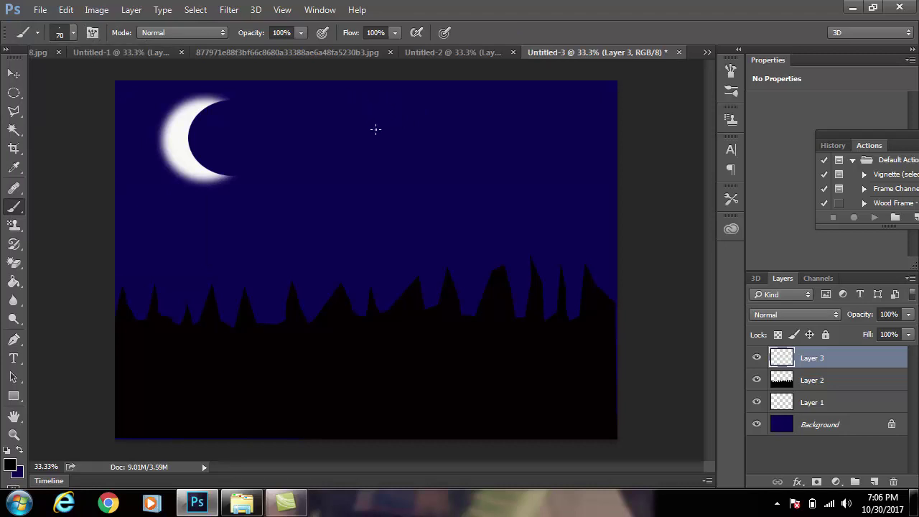
- Set the foreground colour to near-white and dot three small stars near the top of the sky
left_click(9, 464)
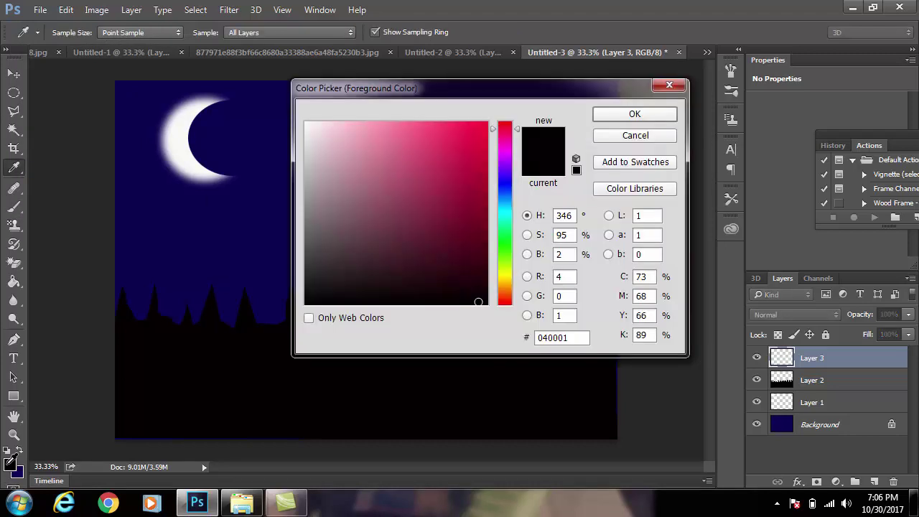
left_click(309, 127)
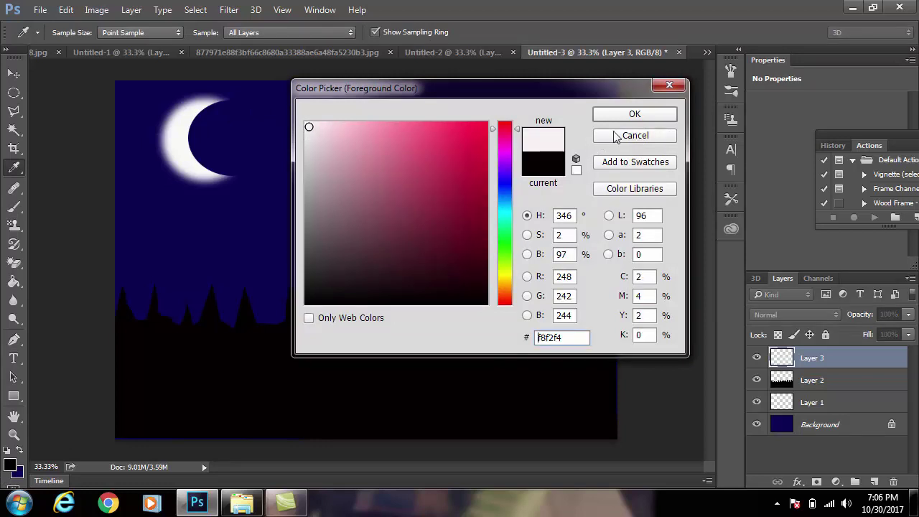
left_click(631, 116)
left_click(326, 97)
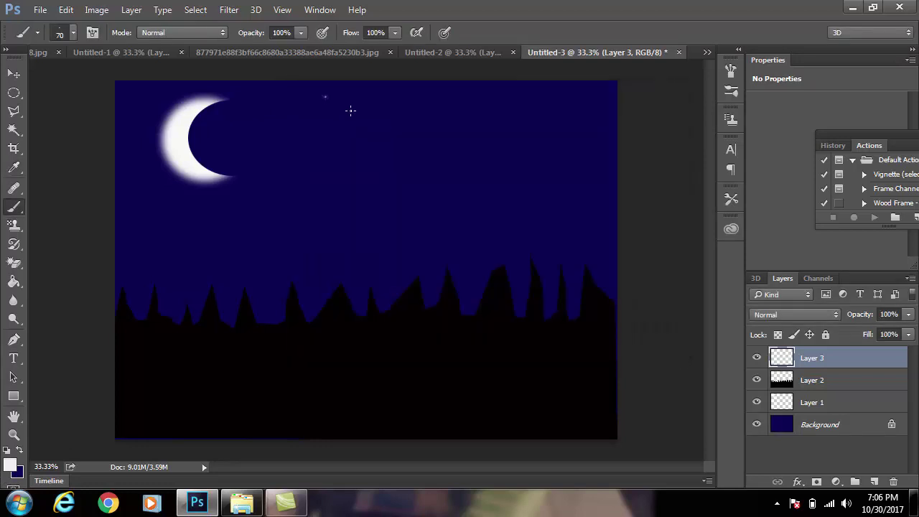
left_click(350, 110)
left_click(432, 102)
- Enlarge the brush step by step and paint three bigger, brighter sparkle stars in the mid sky
left_click(72, 33)
left_click(503, 31)
key("bracketright")
key("bracketright")
key("bracketright")
left_click(390, 155)
key("bracketright")
left_click(306, 170)
key("bracketright")
key("bracketright")
left_click(275, 197)
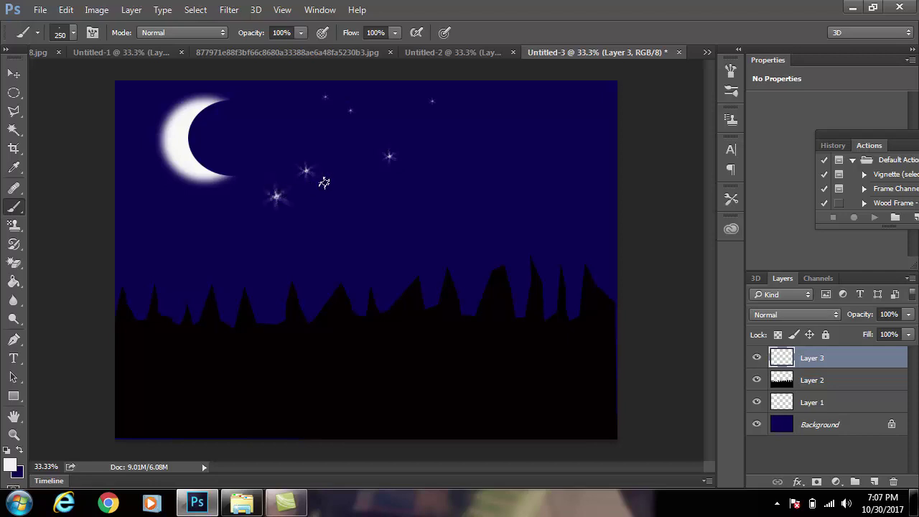
- Shrink the brush and scatter smaller stars across the upper-right sky
key("bracketleft")
key("bracketleft")
key("bracketleft")
left_click(474, 96)
left_click(463, 124)
key("bracketleft")
- Shrink the brush further and fill gaps with six tiny stars across the sky
key("bracketleft")
left_click(501, 141)
left_click(533, 120)
left_click(548, 95)
left_click(581, 113)
key("bracketleft")
left_click(557, 138)
key("bracketleft")
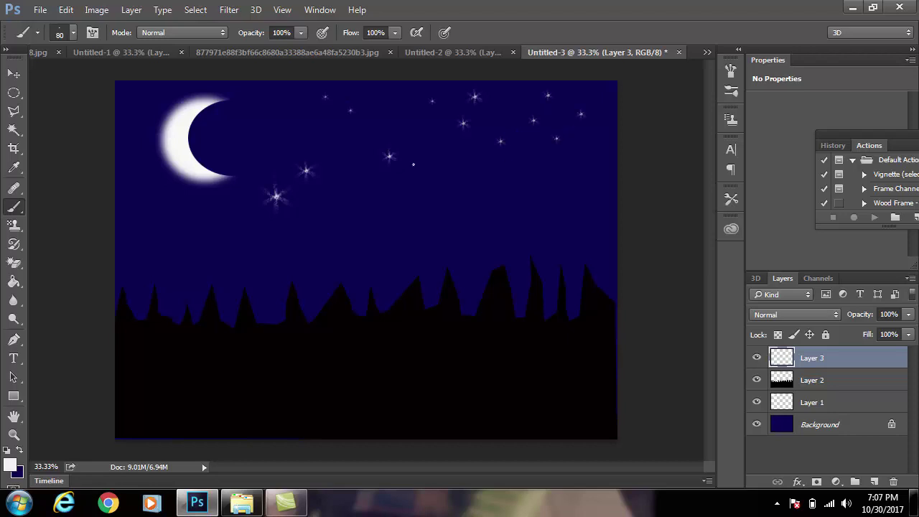
left_click(275, 104)
left_click(288, 130)
left_click(368, 180)
left_click(502, 108)
left_click(558, 179)
left_click(464, 169)
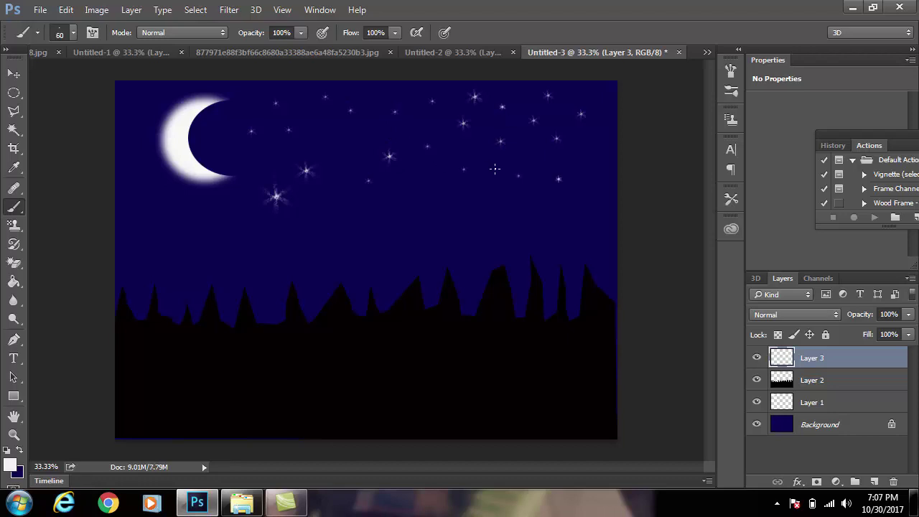